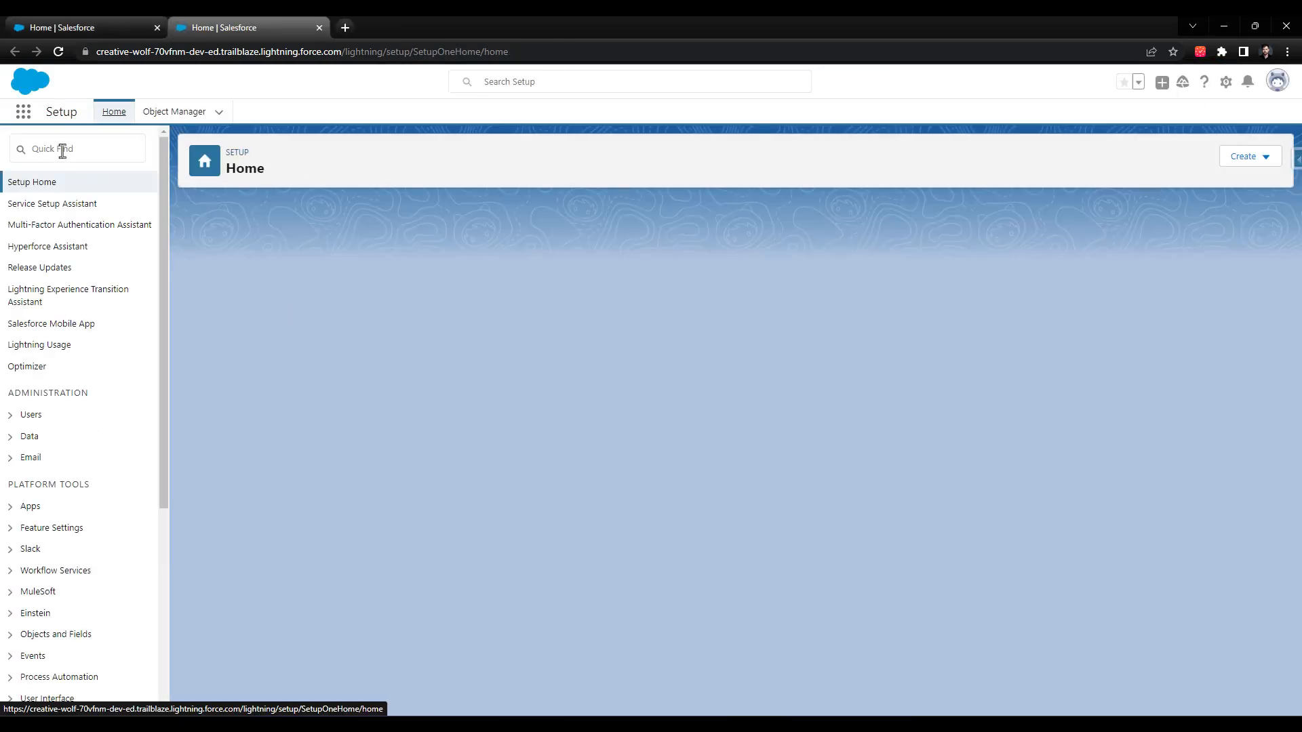
Open the Flows list in Setup and create a new record-triggered flow.
left_click(59, 148)
type("flow")
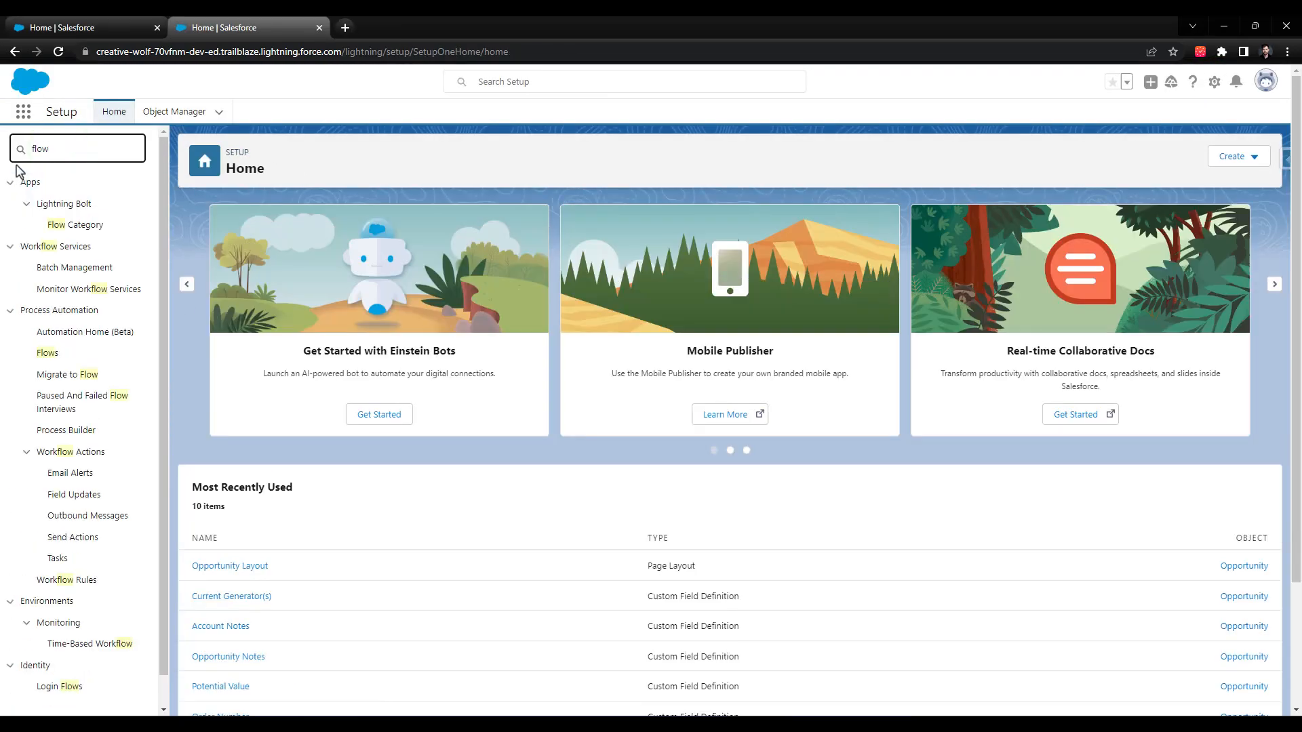
left_click(44, 349)
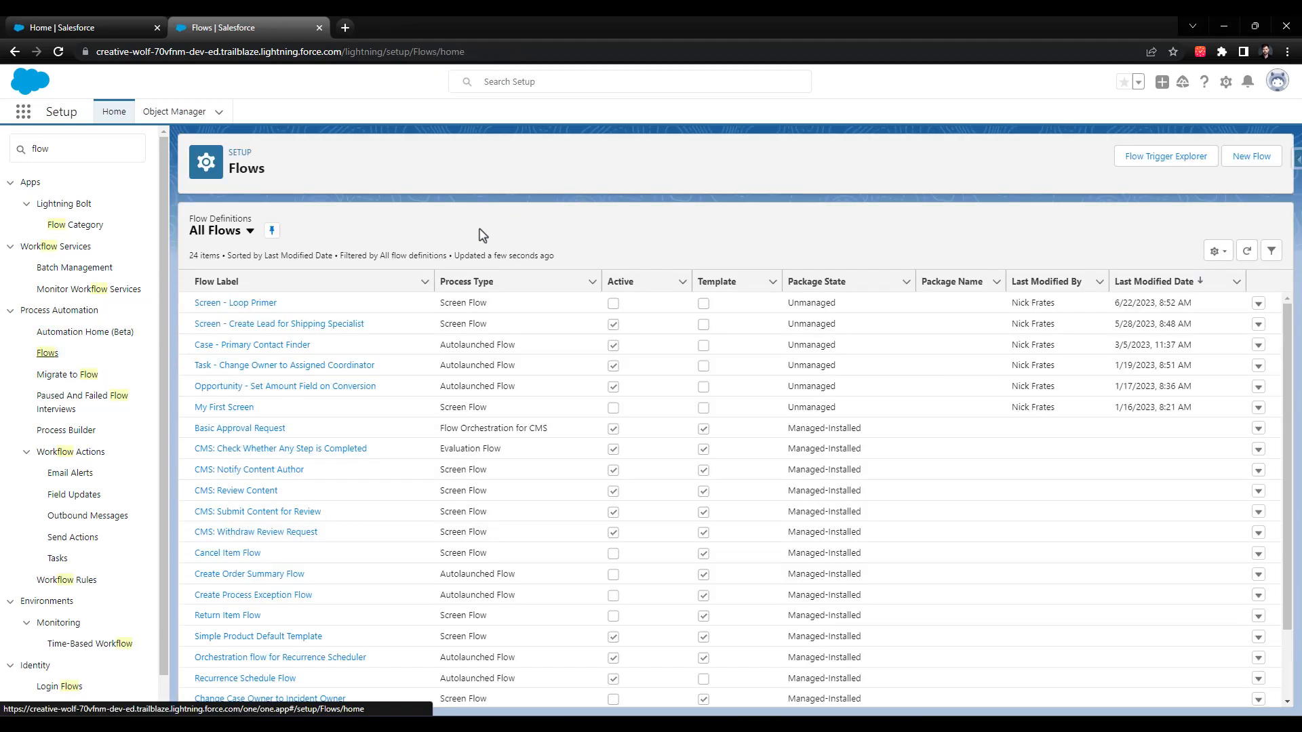
left_click(1234, 166)
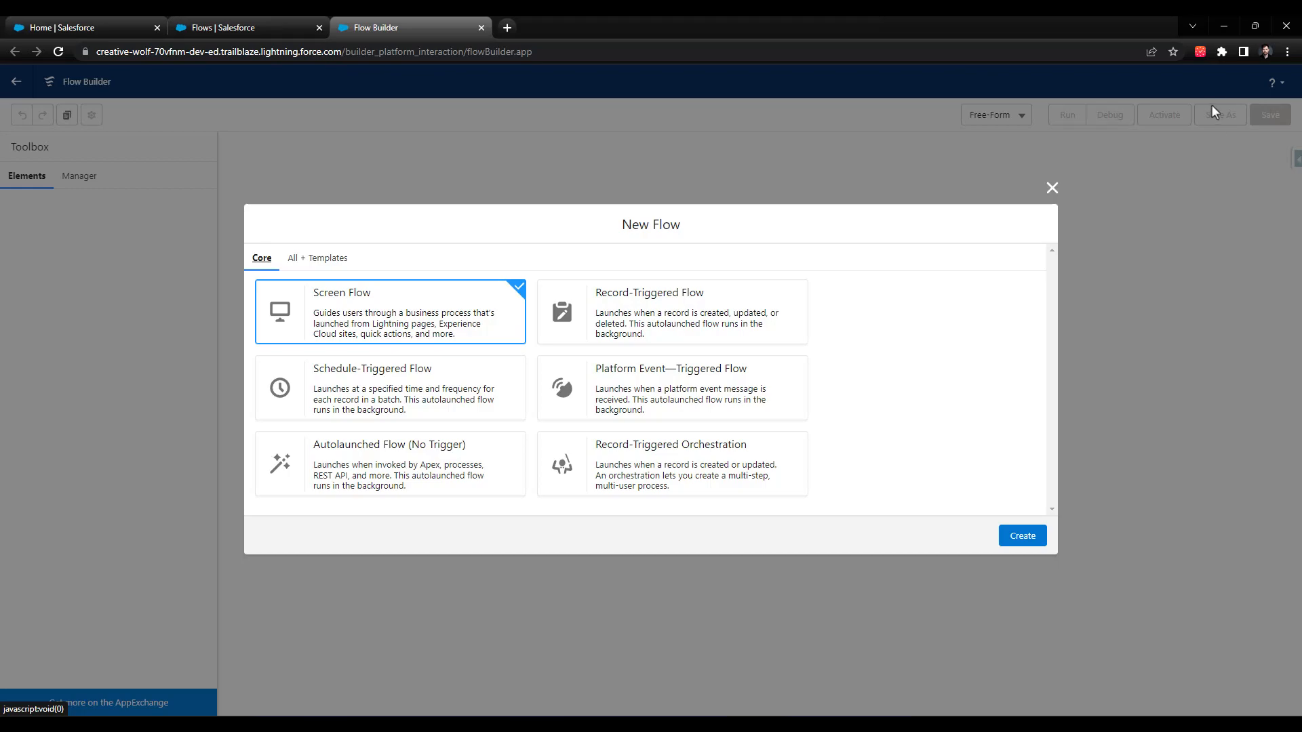
left_click(681, 317)
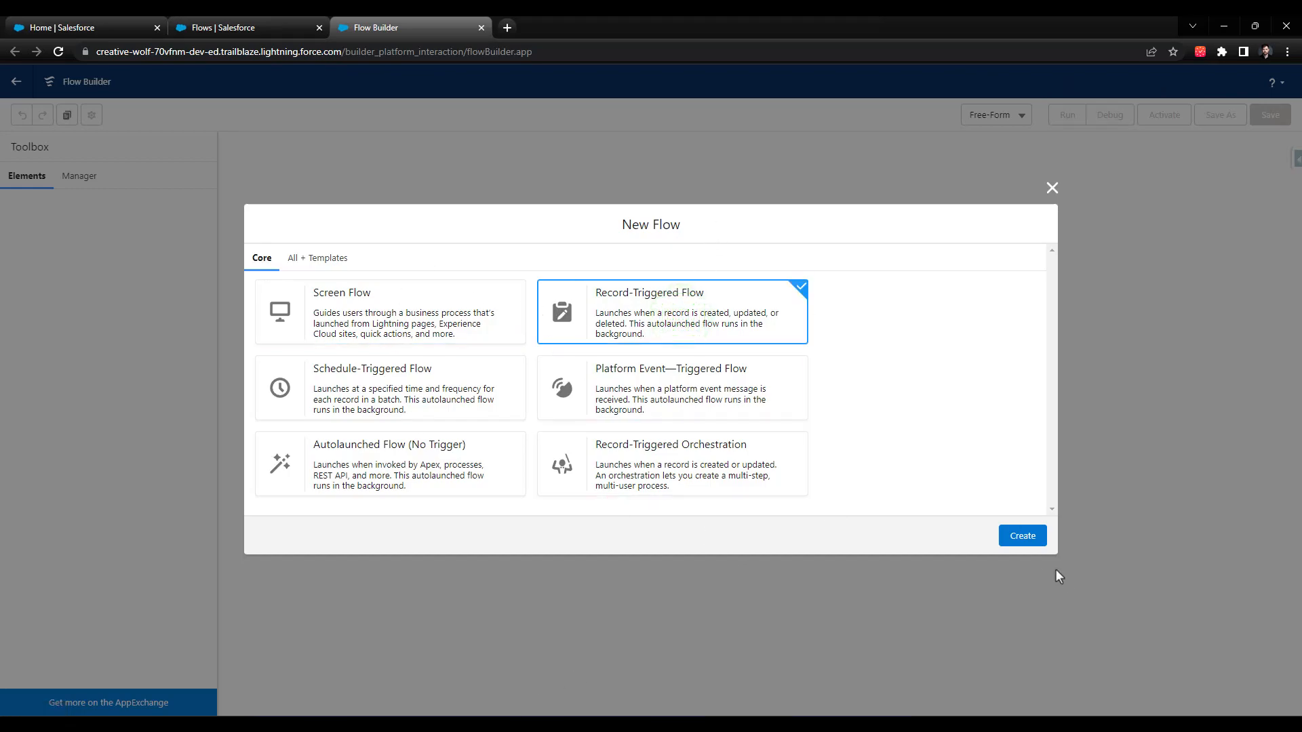
left_click(1020, 535)
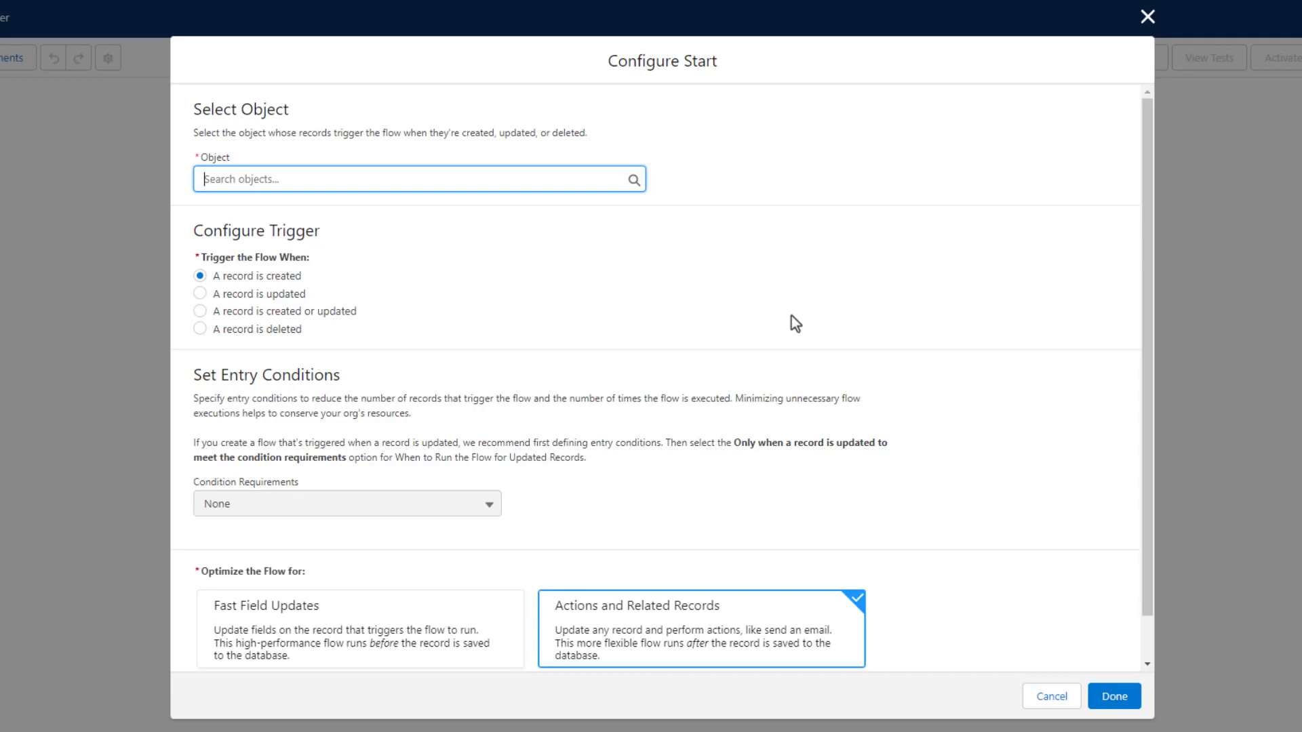
Set the flow's object to Opportunity and trigger it when a record is updated.
type("Oppo")
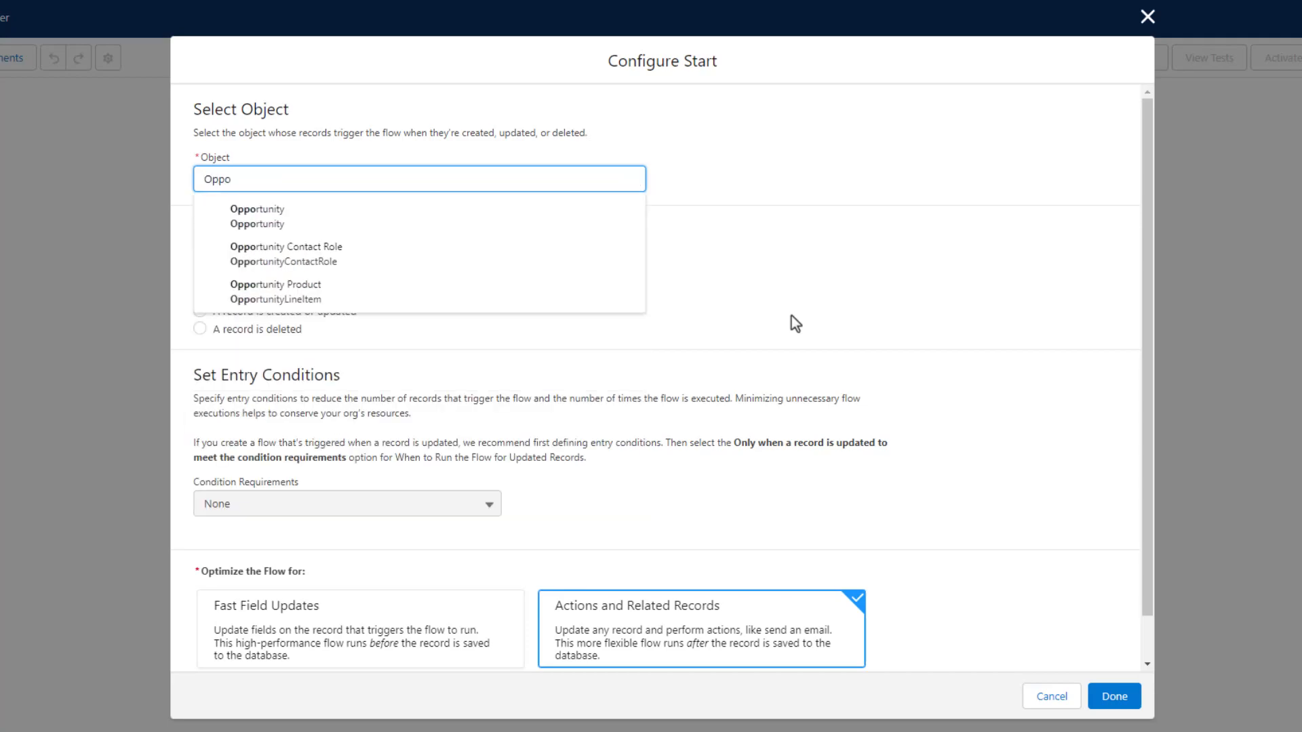
left_click(454, 215)
left_click(806, 298)
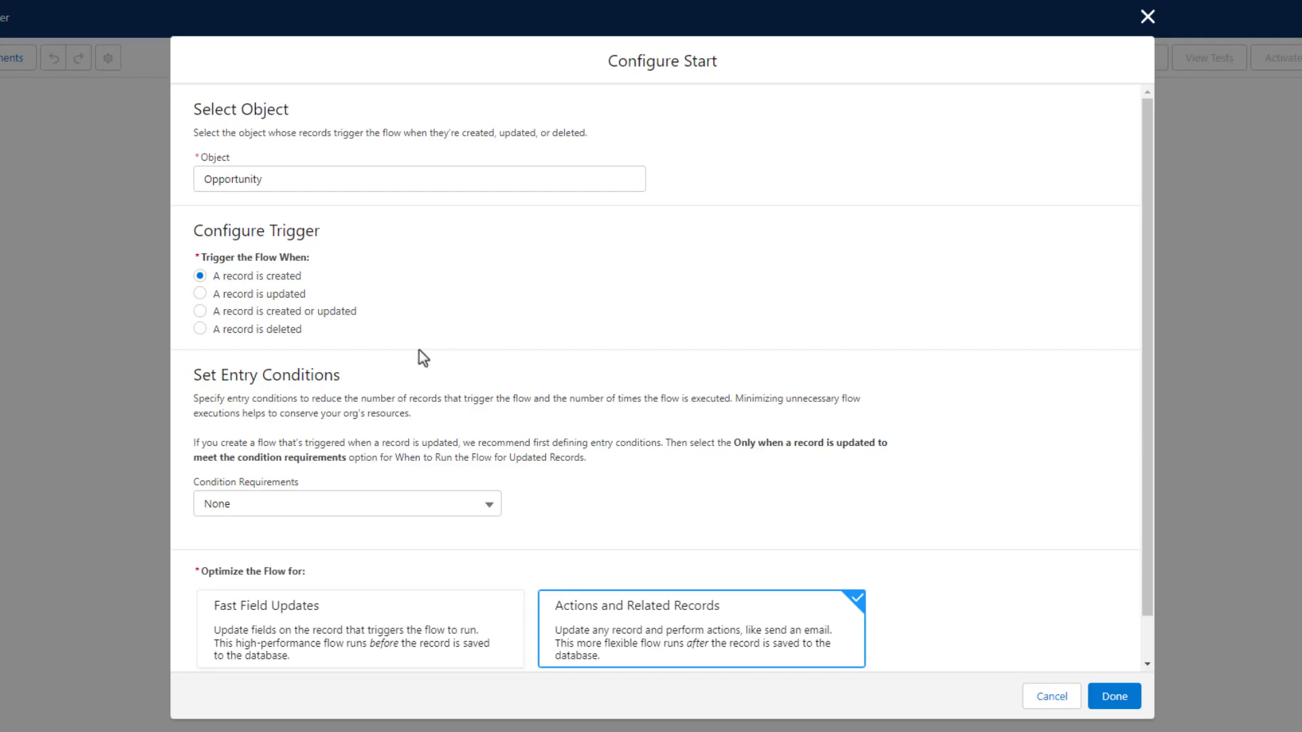
left_click(239, 296)
left_click(598, 346)
Set the entry condition requirements to All Conditions Are Met (AND) and choose Opportunity_Notes__c as the condition field.
scroll(549, 379, "down", 1)
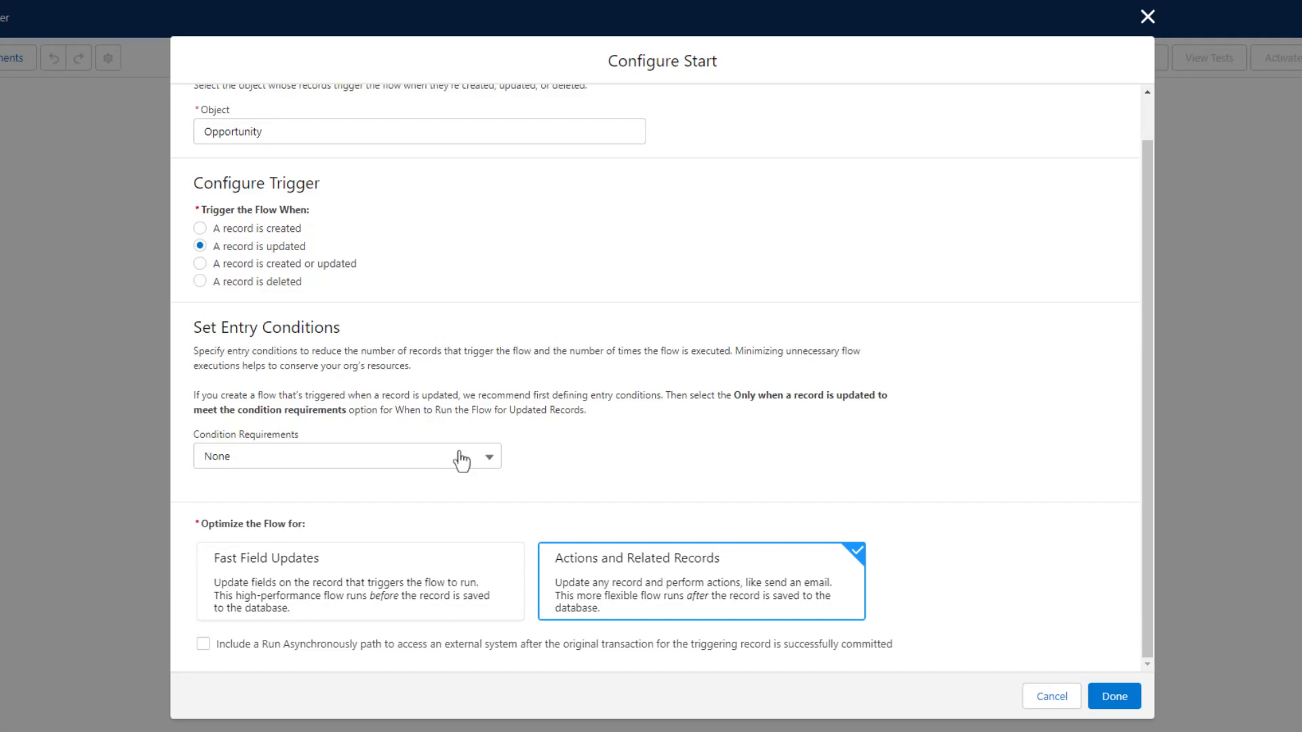
left_click(398, 450)
left_click(298, 519)
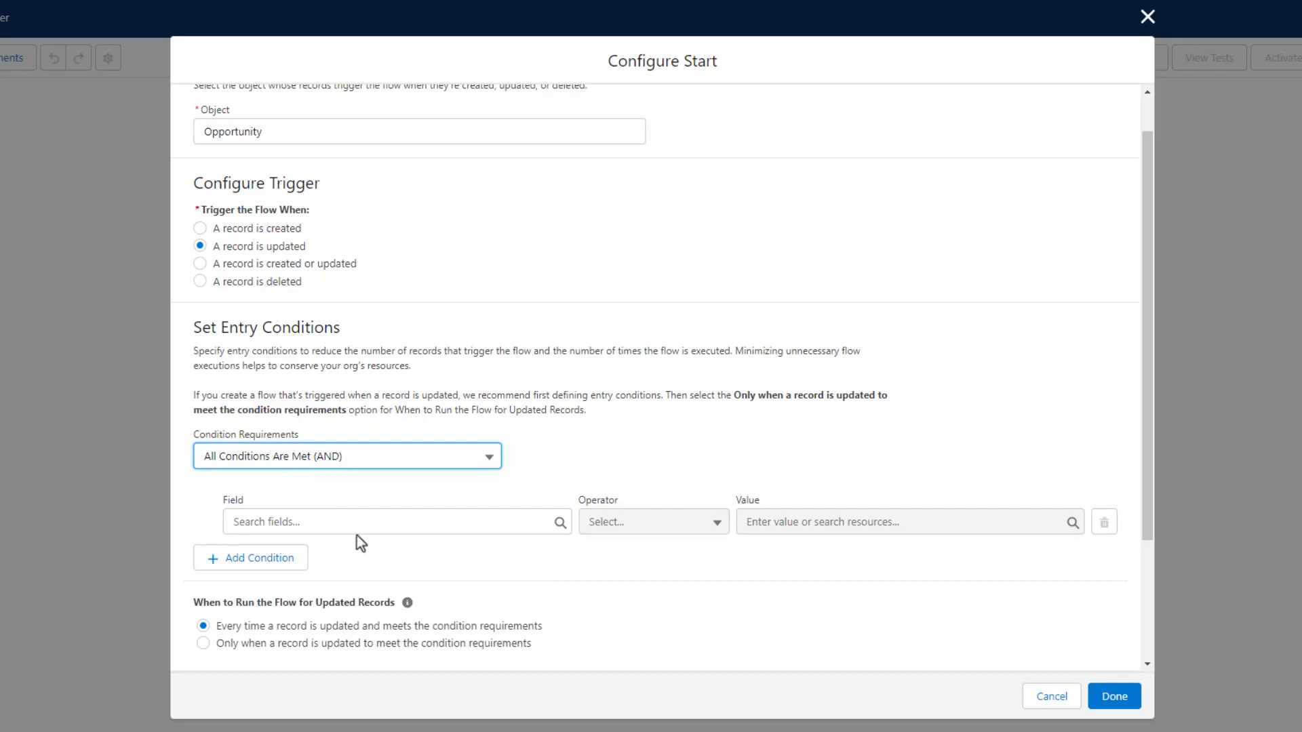
left_click(341, 522)
scroll(430, 314, "down", 8)
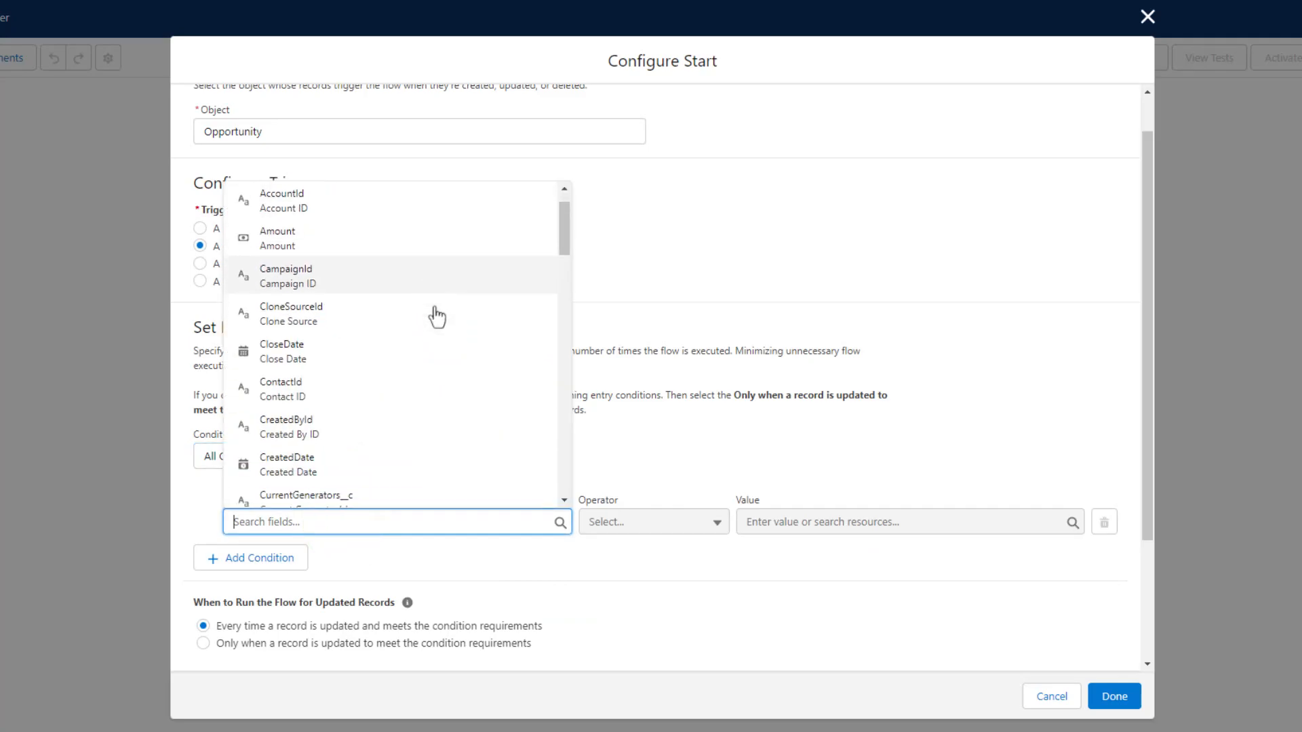
scroll(404, 394, "down", 6)
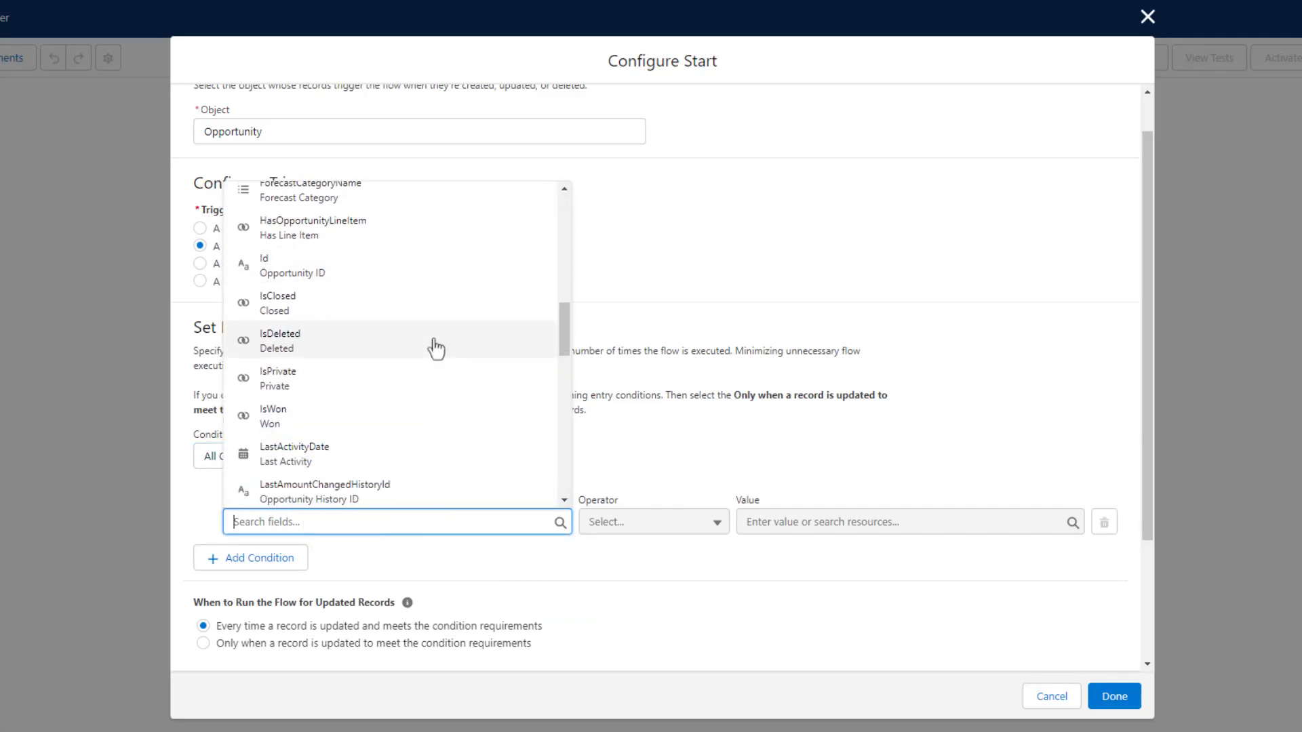
scroll(394, 395, "down", 2)
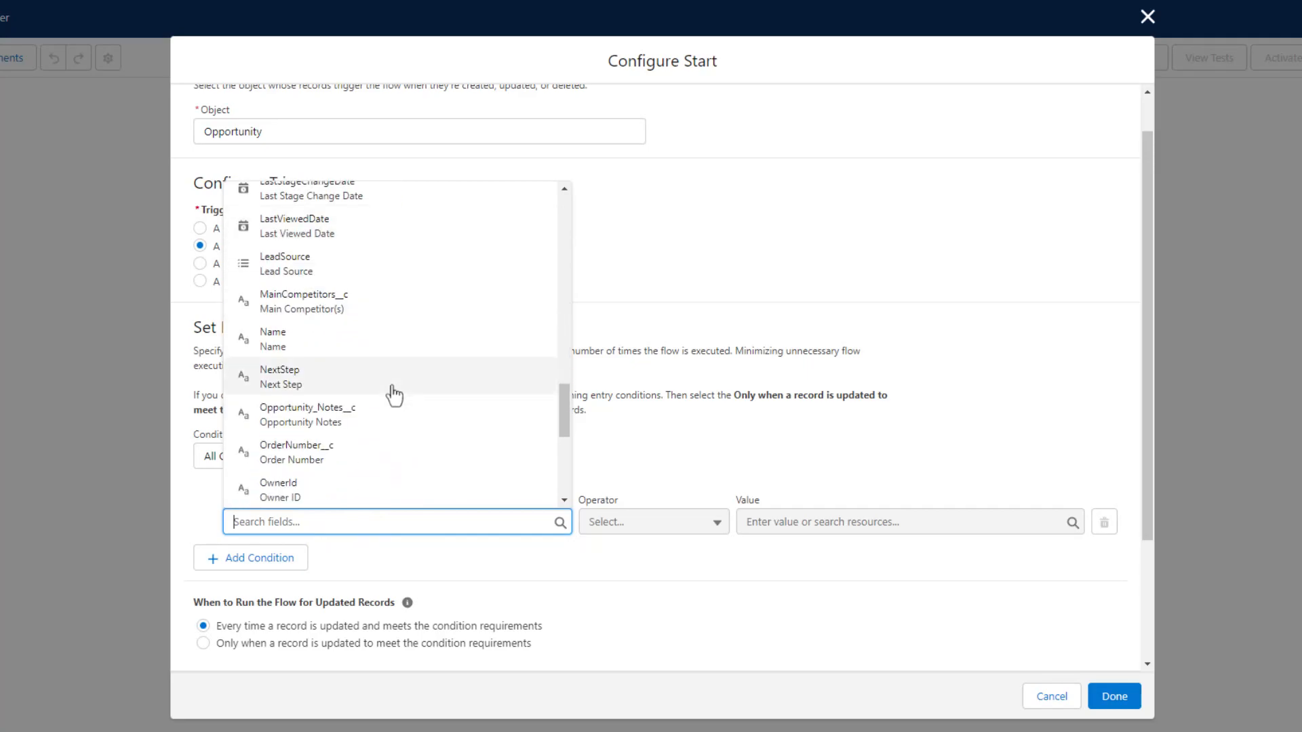
left_click(375, 425)
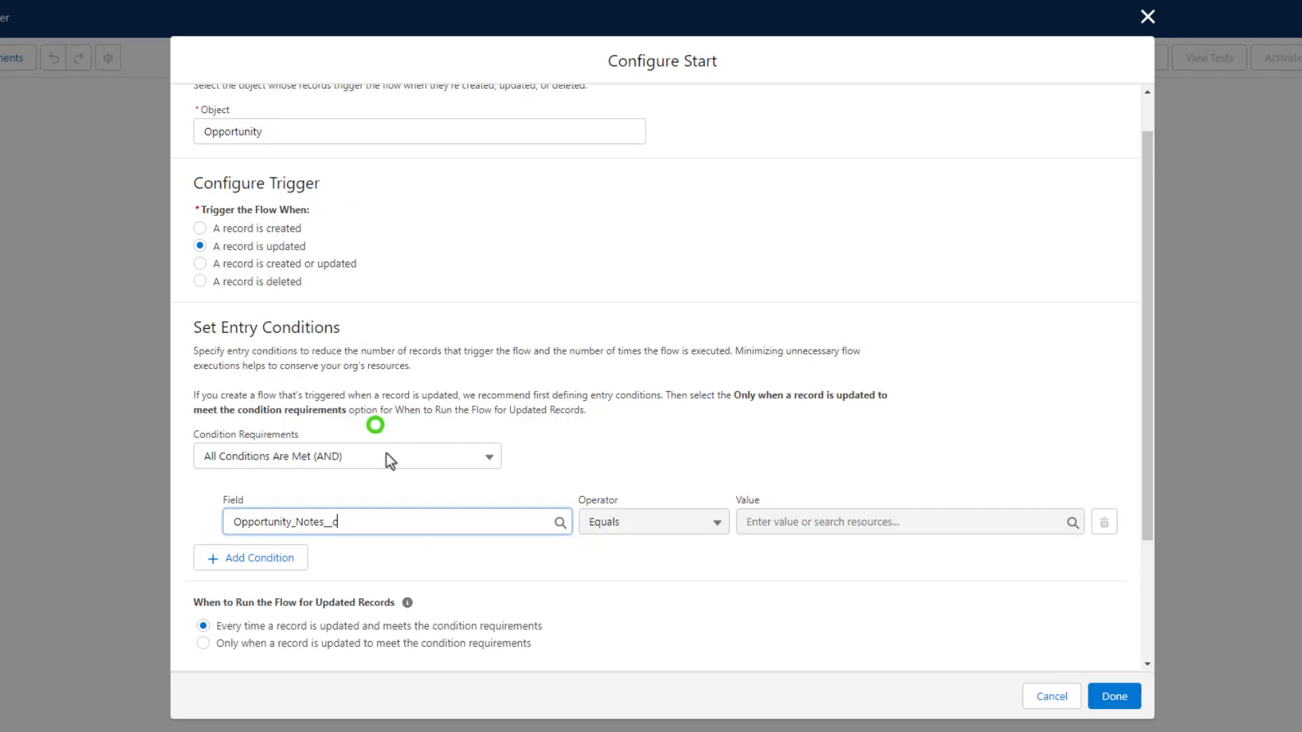
left_click(806, 420)
Make the Opportunity_Notes__c condition require Is Changed equal to True and finish the start configuration.
scroll(607, 596, "down", 3)
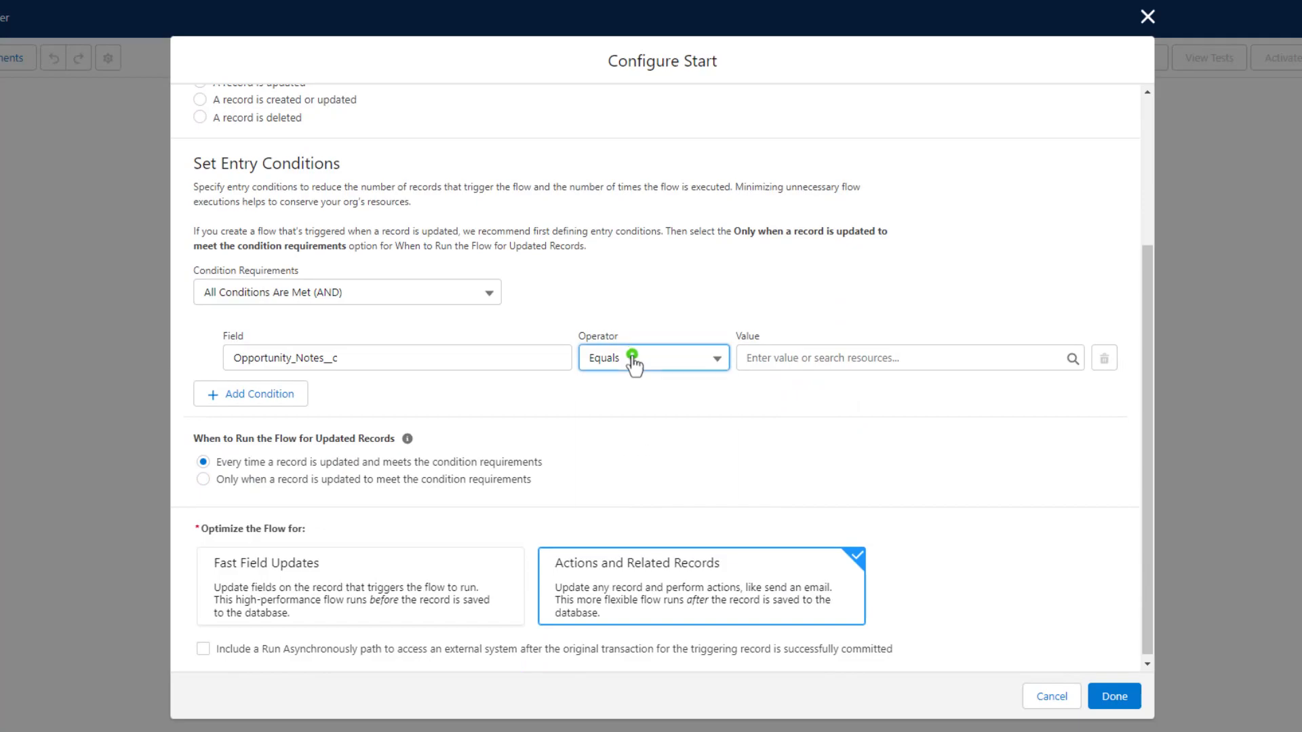
left_click(630, 357)
left_click(686, 577)
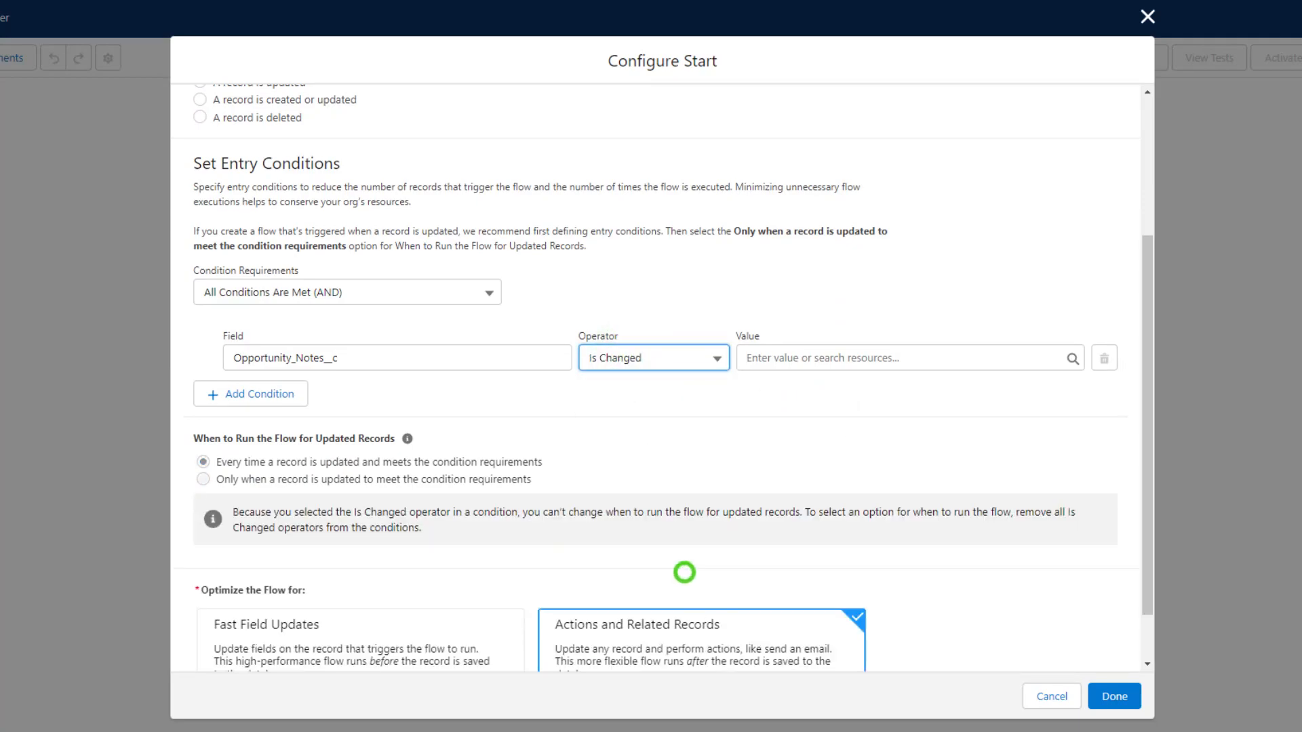
left_click(816, 360)
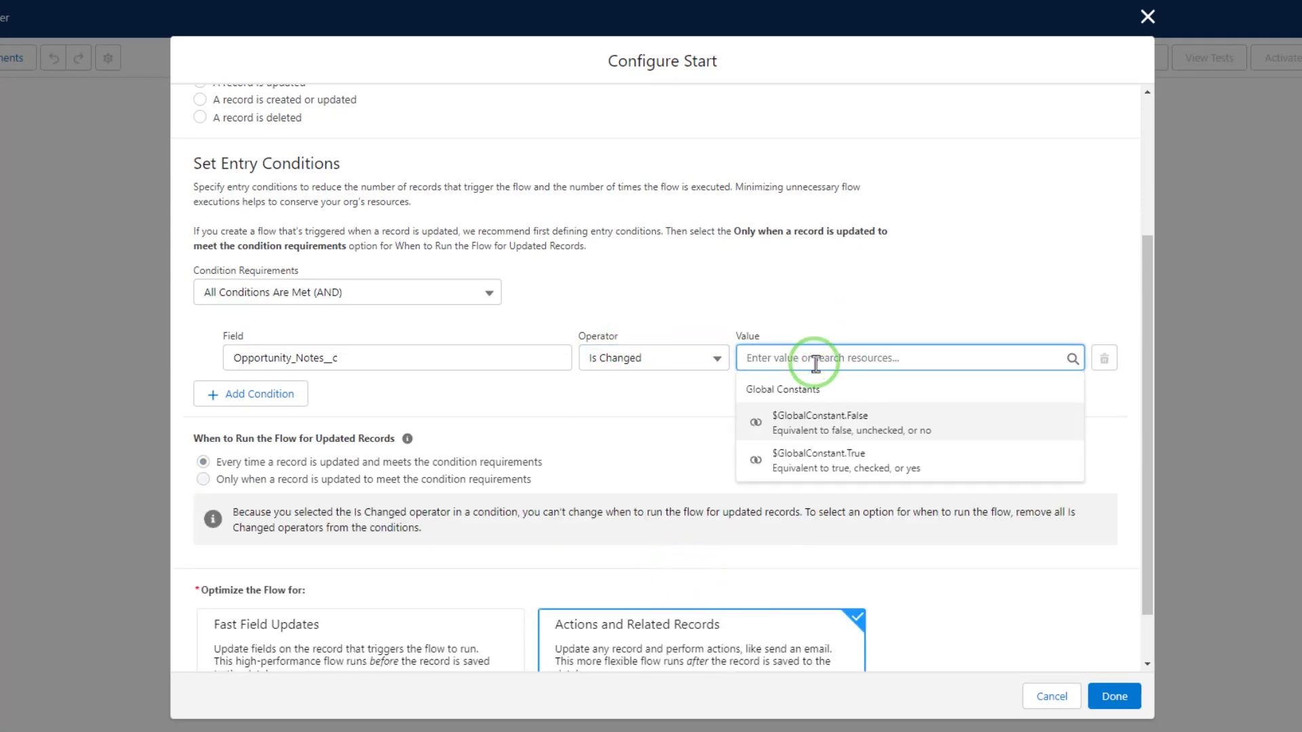
left_click(821, 459)
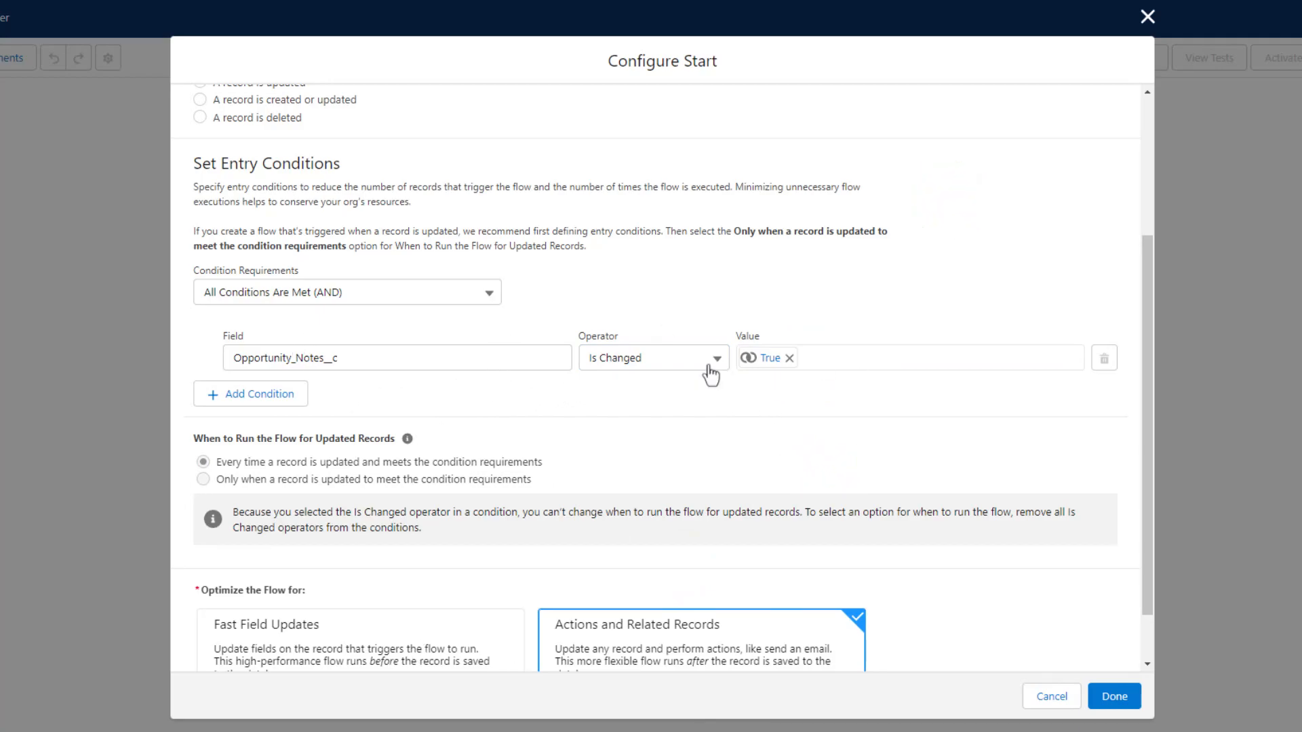
scroll(305, 412, "up", 1)
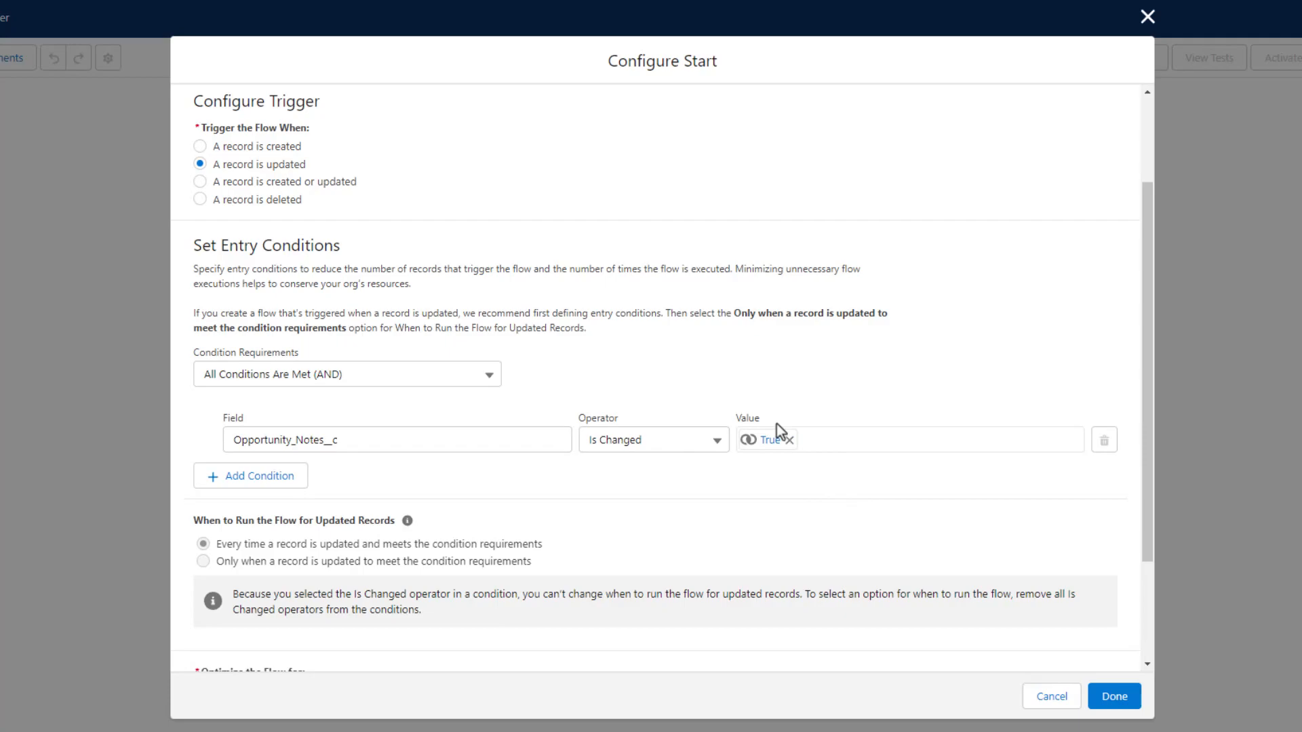
scroll(775, 424, "down", 2)
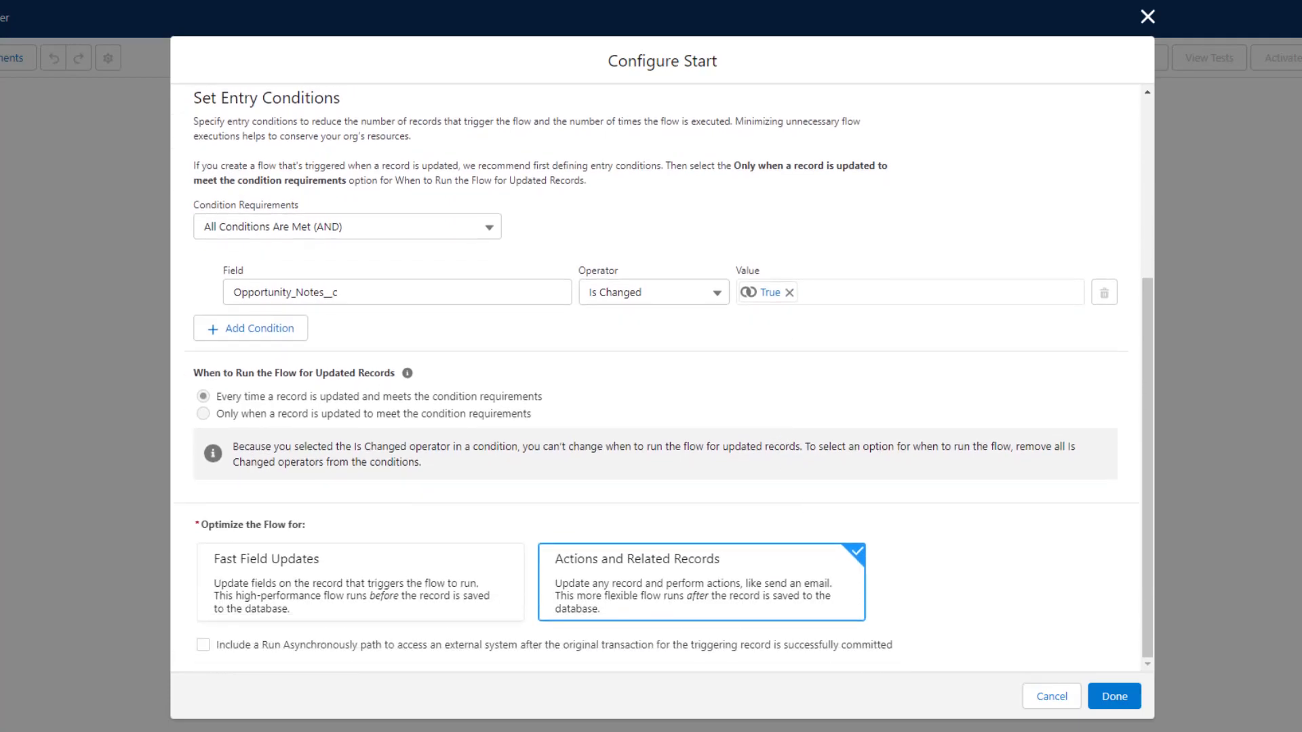
left_click(1115, 698)
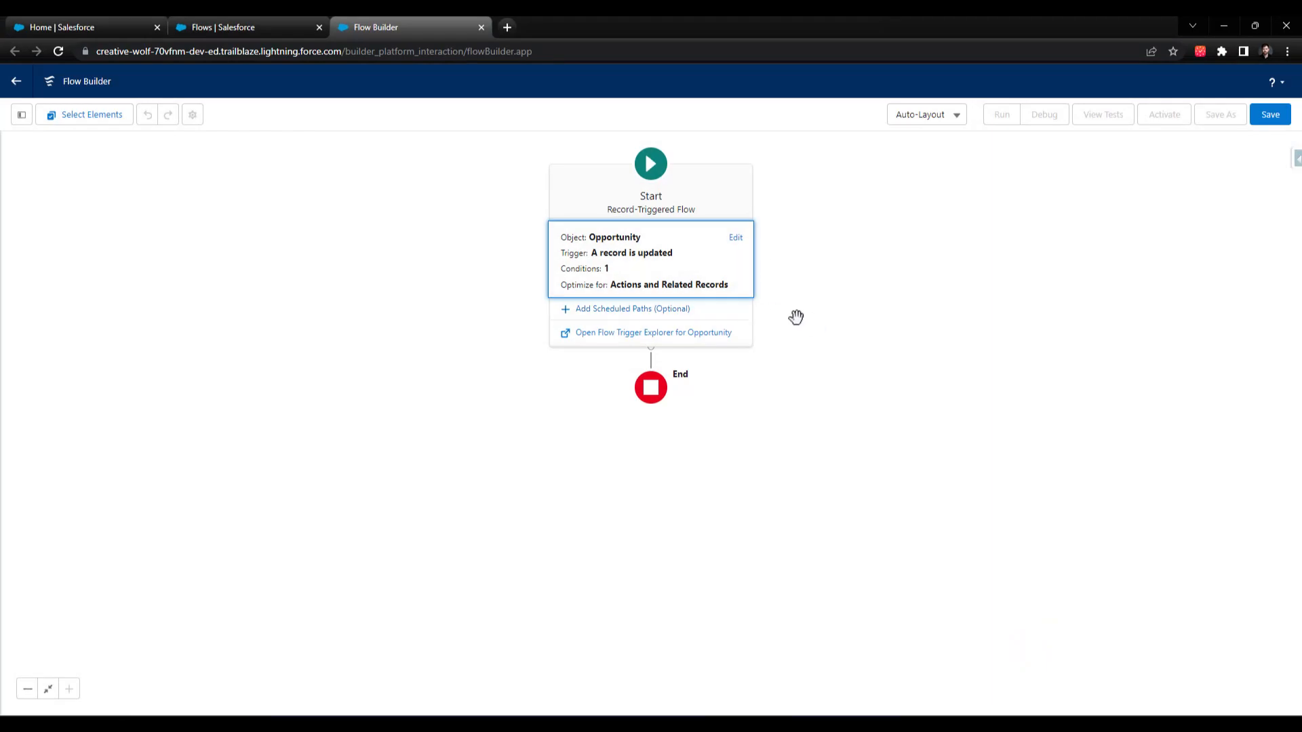
Save the flow with the label "Opportunity - Update Opportunity Notes" and dismiss the issues notice.
left_click(1275, 122)
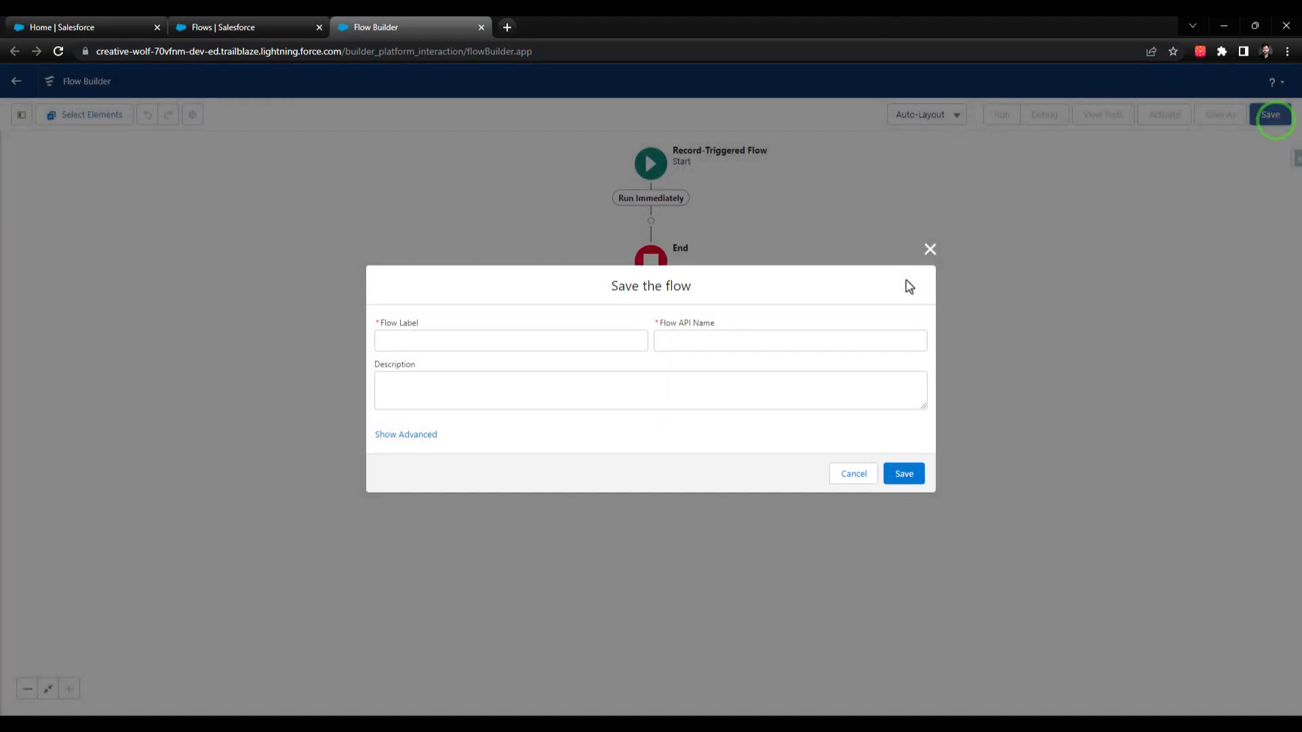
left_click(600, 337)
type("Op")
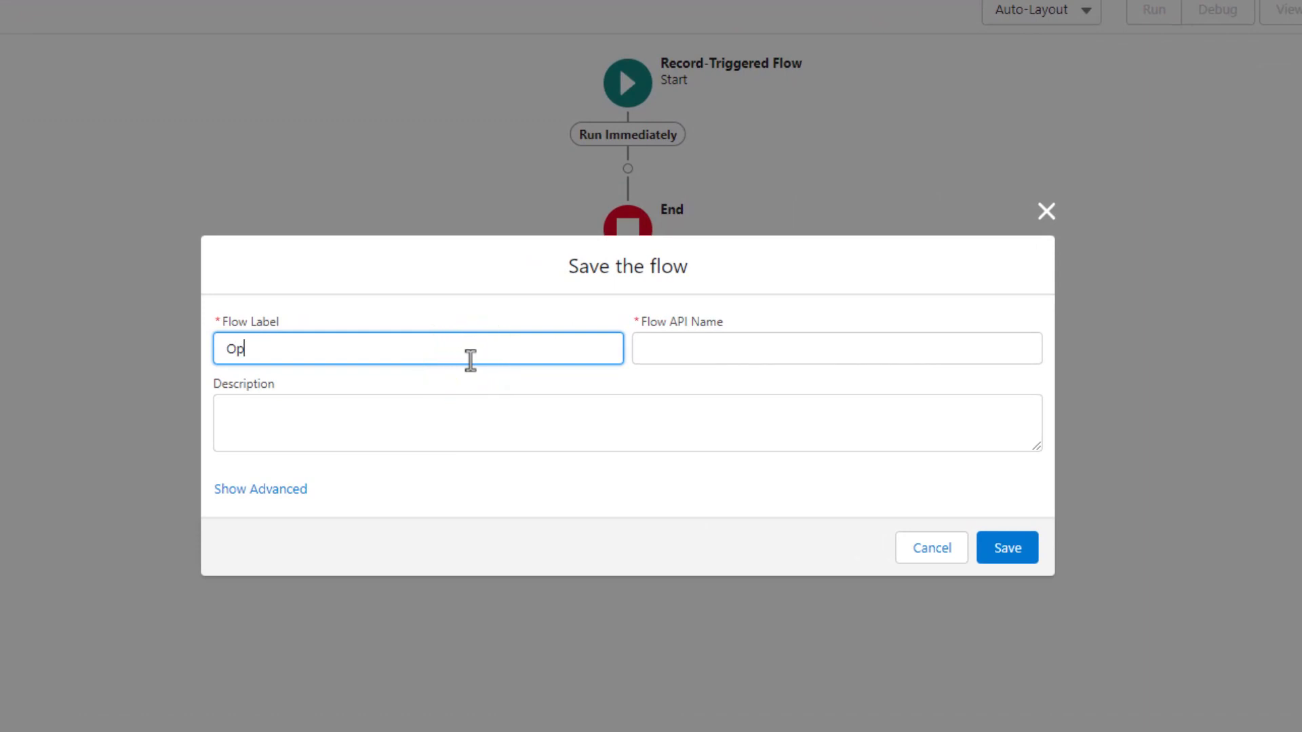
type("portunity - Update Opportunity Notes")
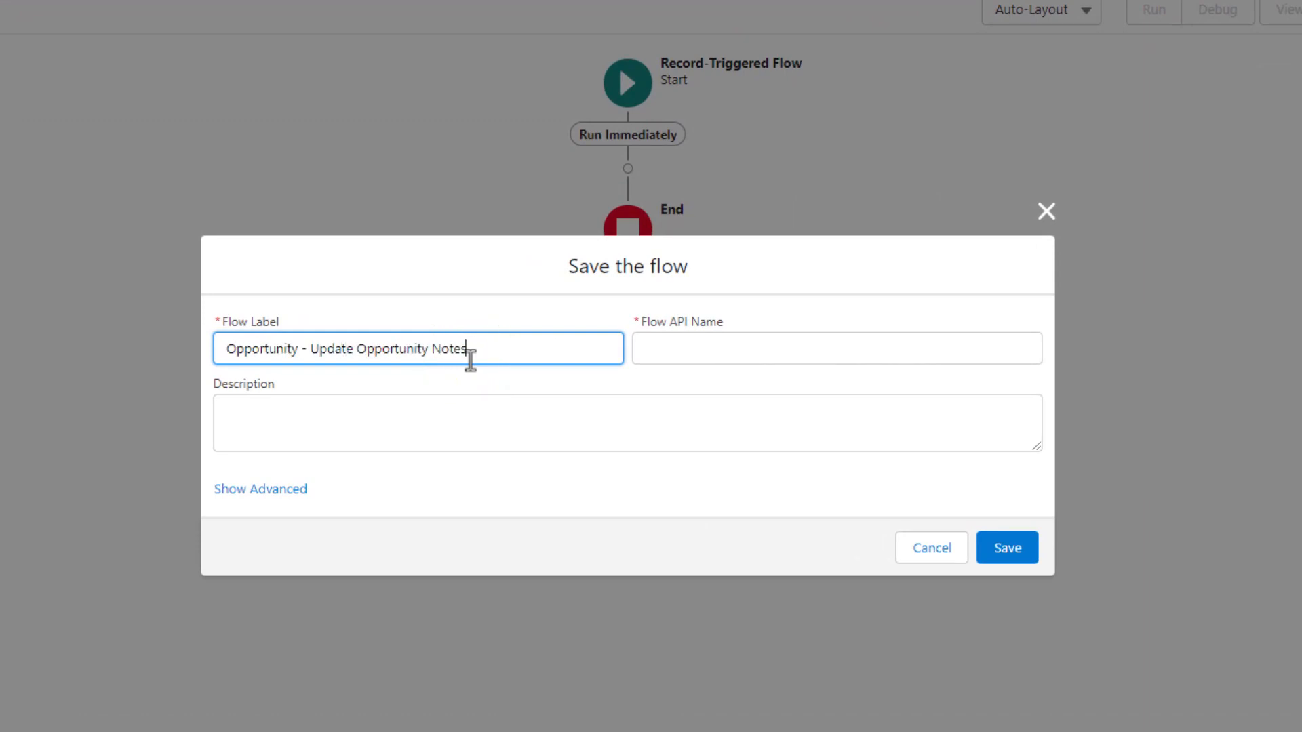
key("Tab")
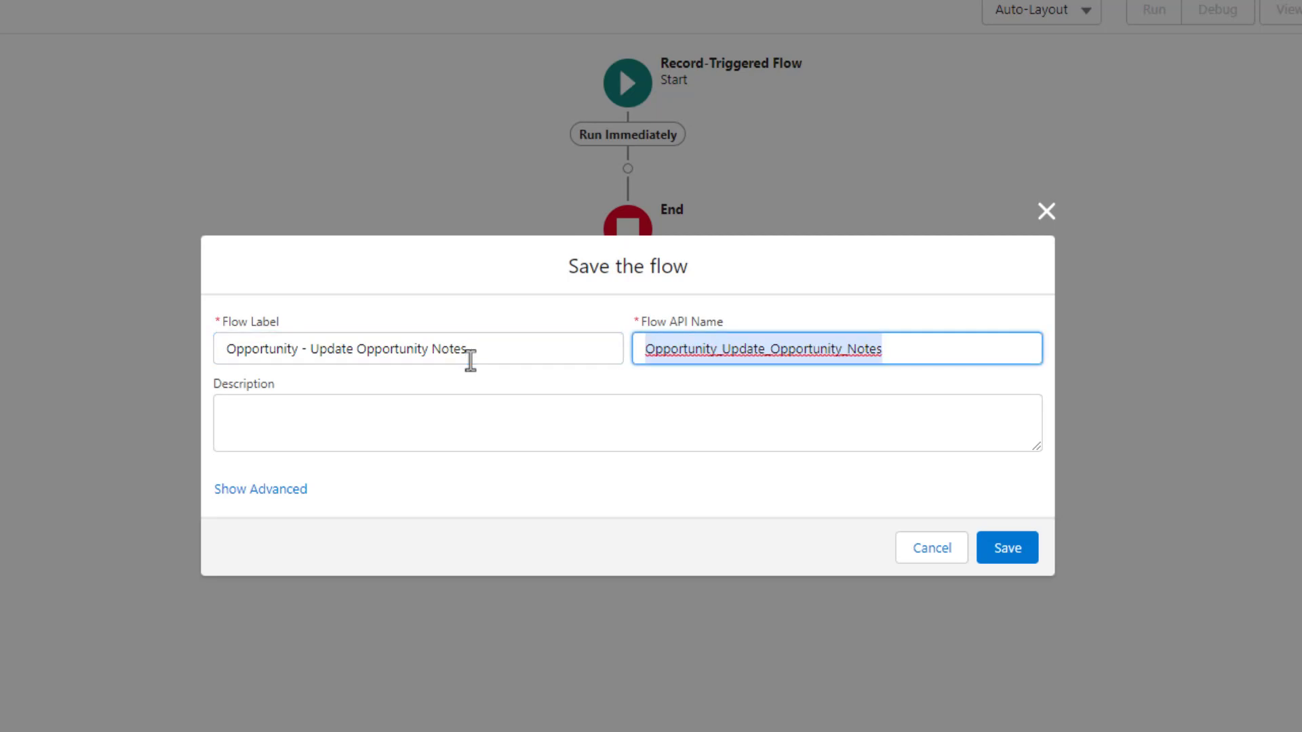
left_click(1014, 547)
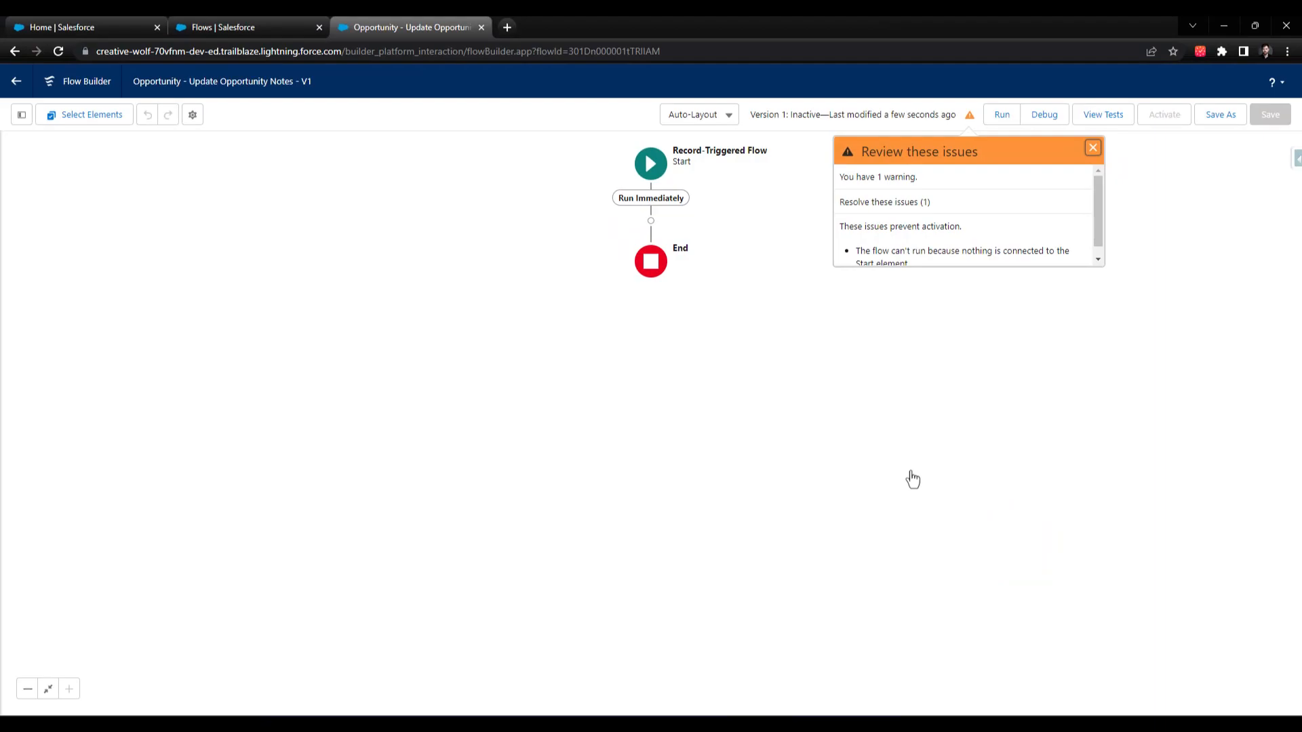
left_click(1092, 147)
left_click(997, 298)
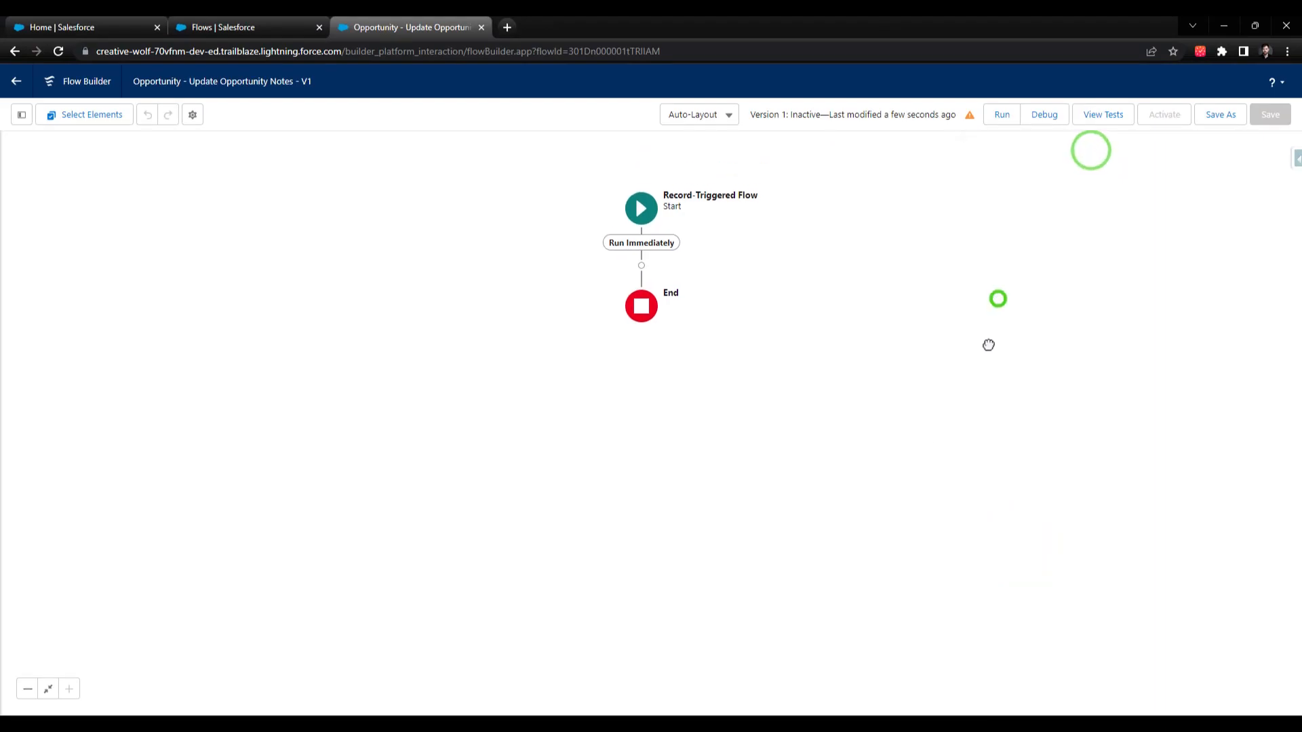
Switch the flow canvas from Auto-Layout to Free-Form.
left_click(641, 209)
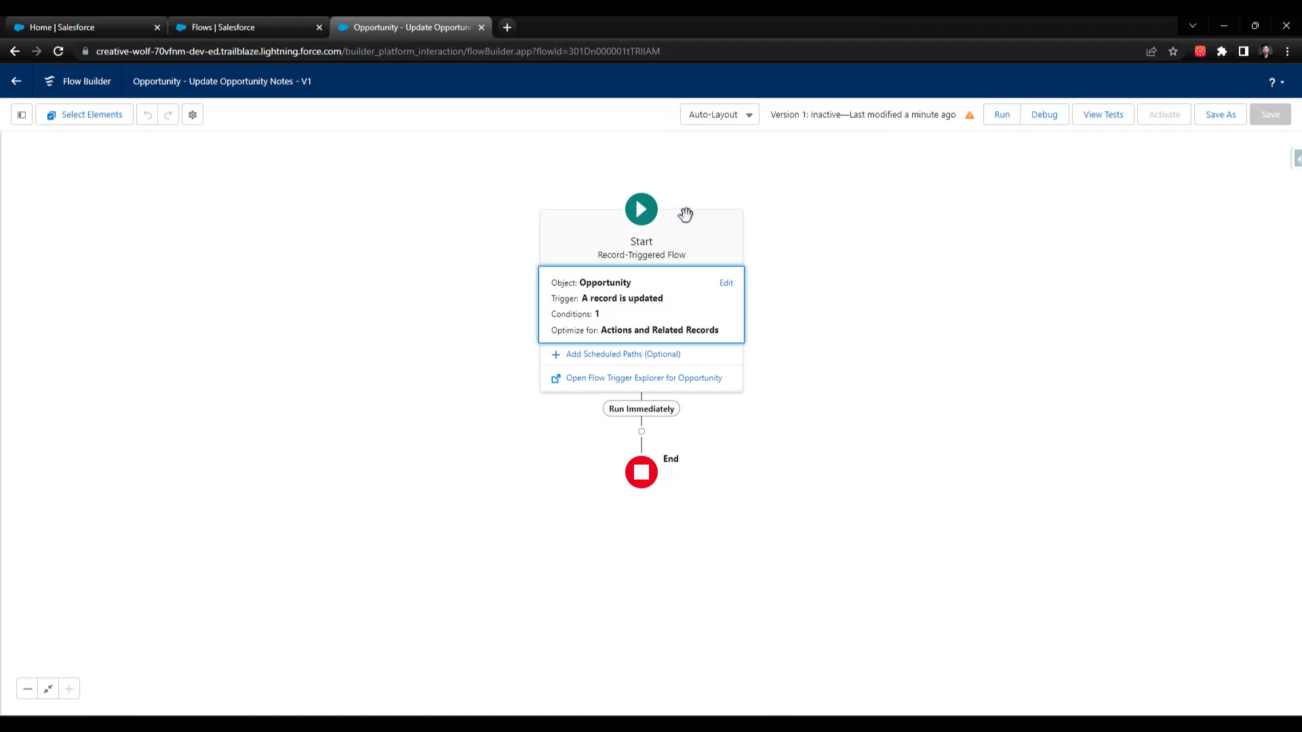
left_click(725, 111)
left_click(712, 164)
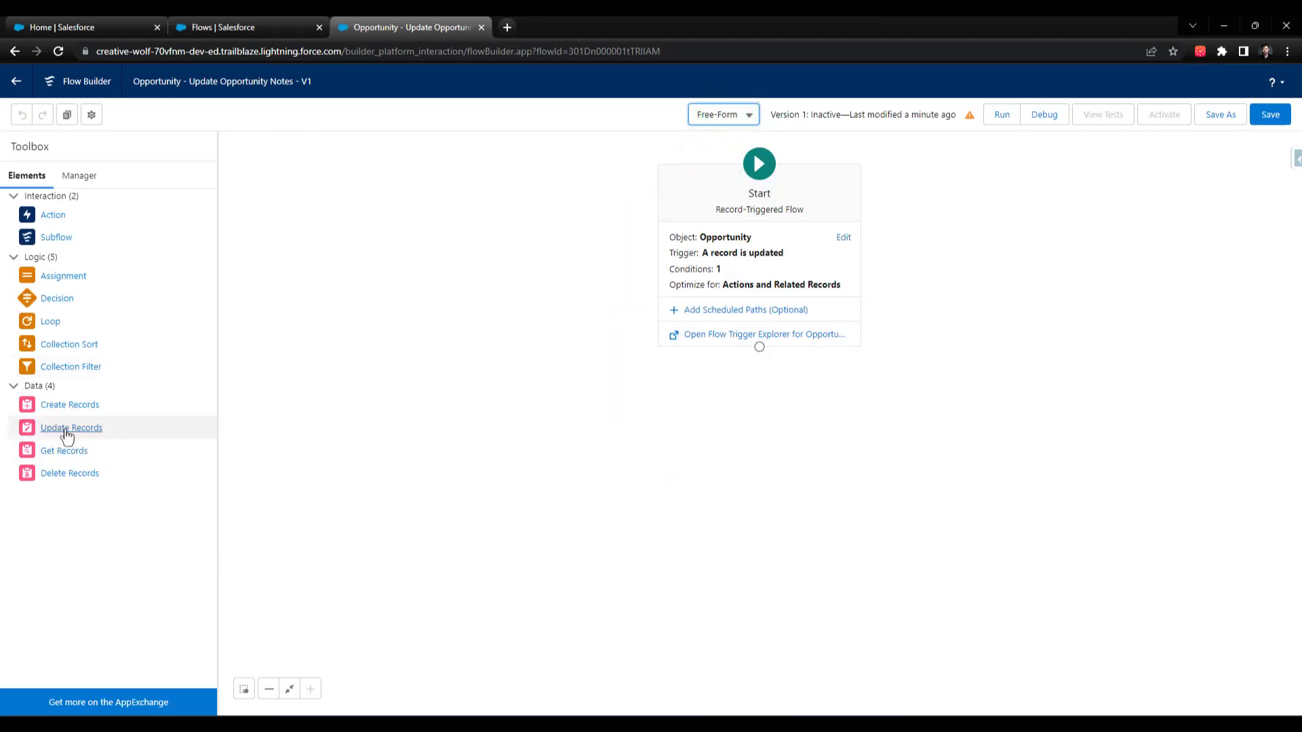
double_click(813, 226)
left_click(963, 641)
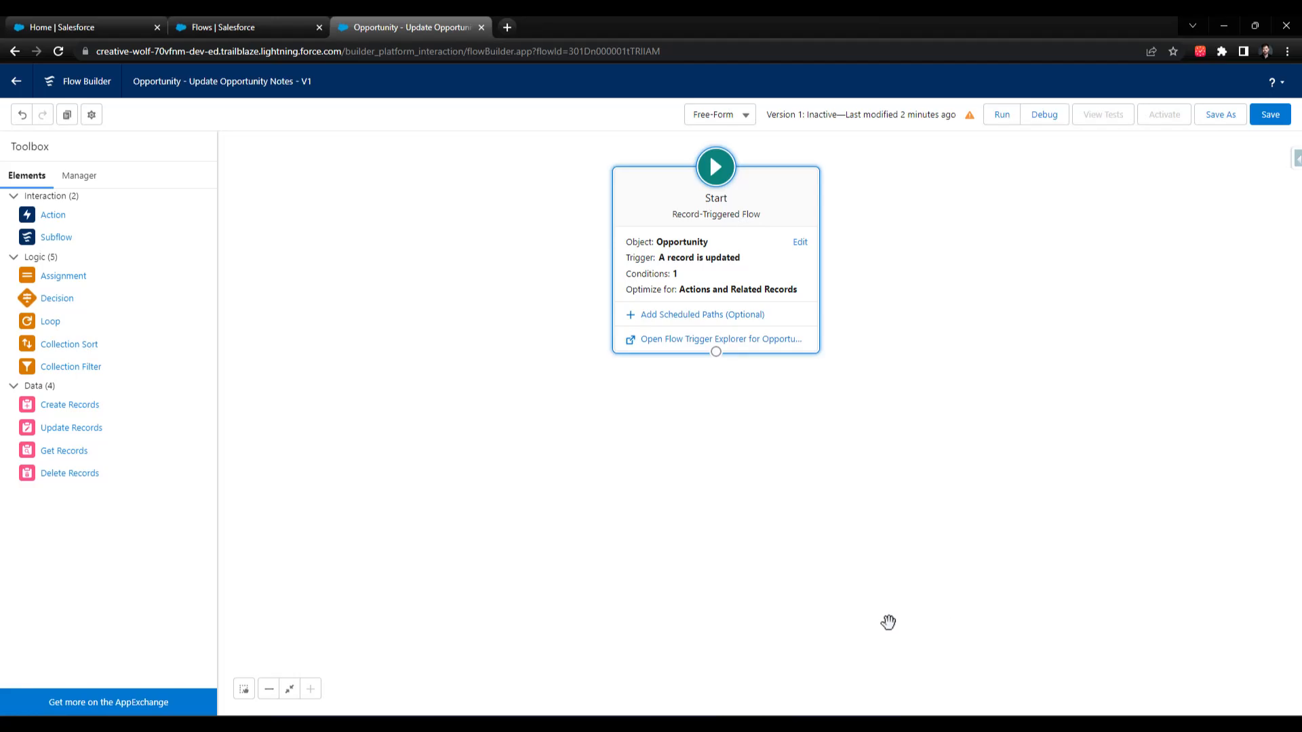
left_click(723, 115)
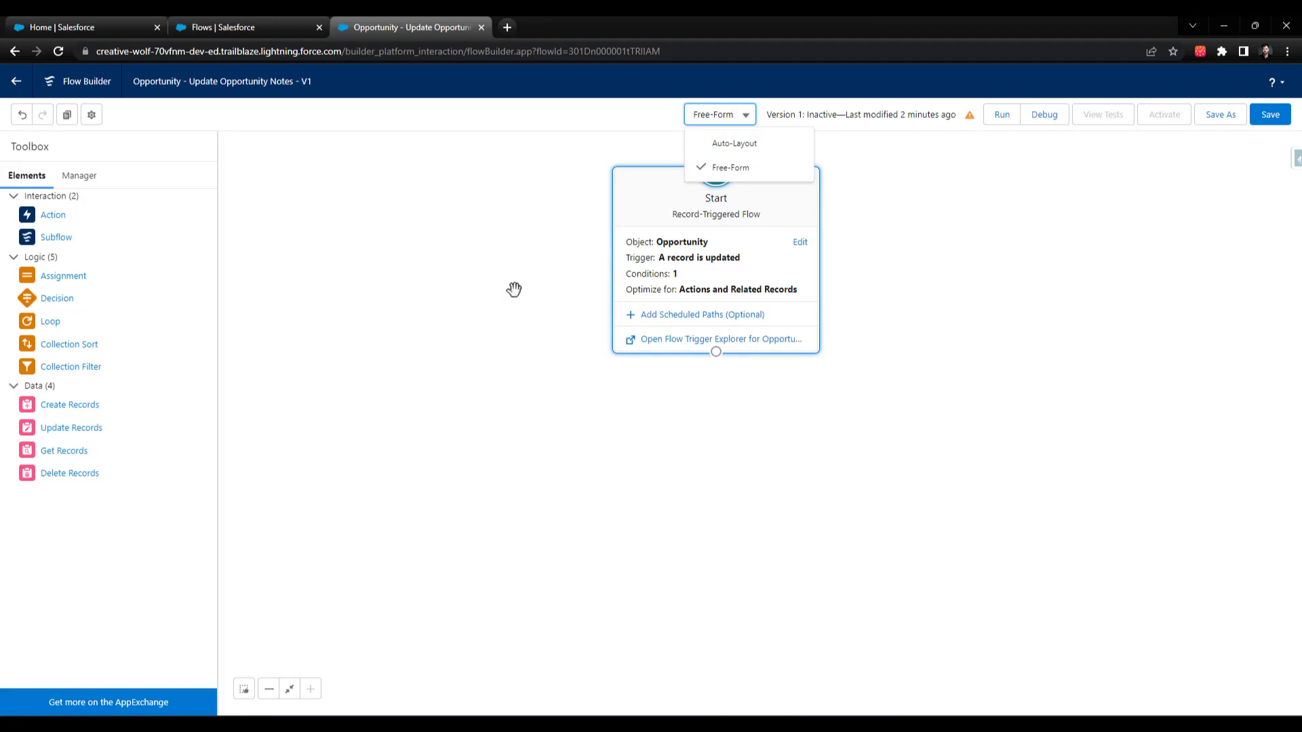
left_click(993, 316)
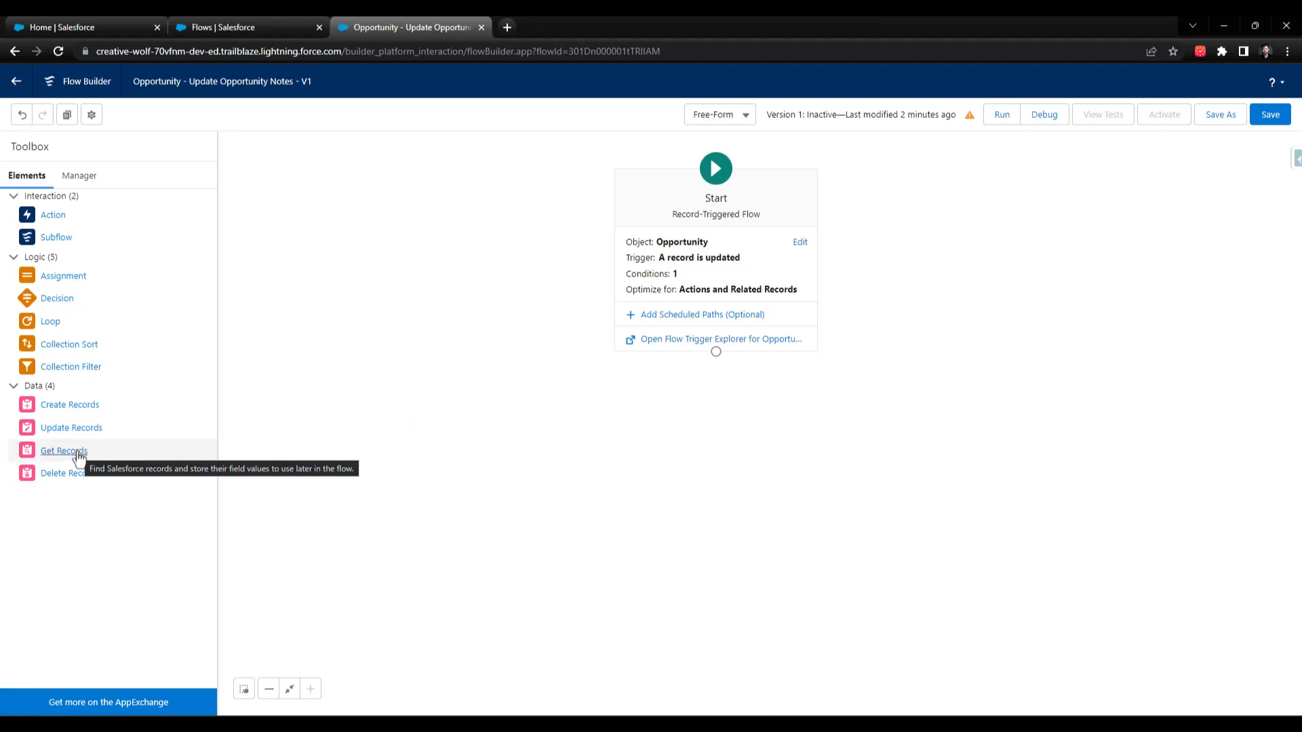
Add a Get Records element below the Start element and label it "Get Related Opportunities".
left_click_drag(63, 451, 678, 394)
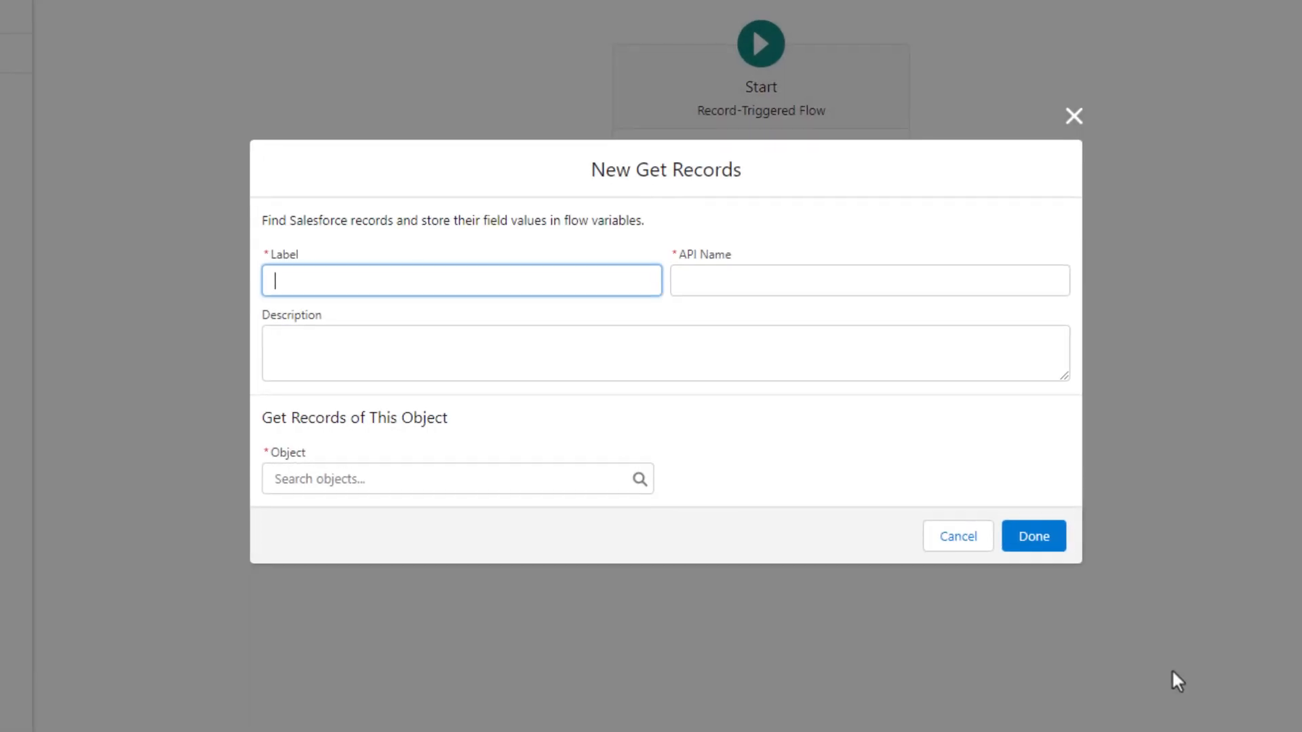
type("Get ")
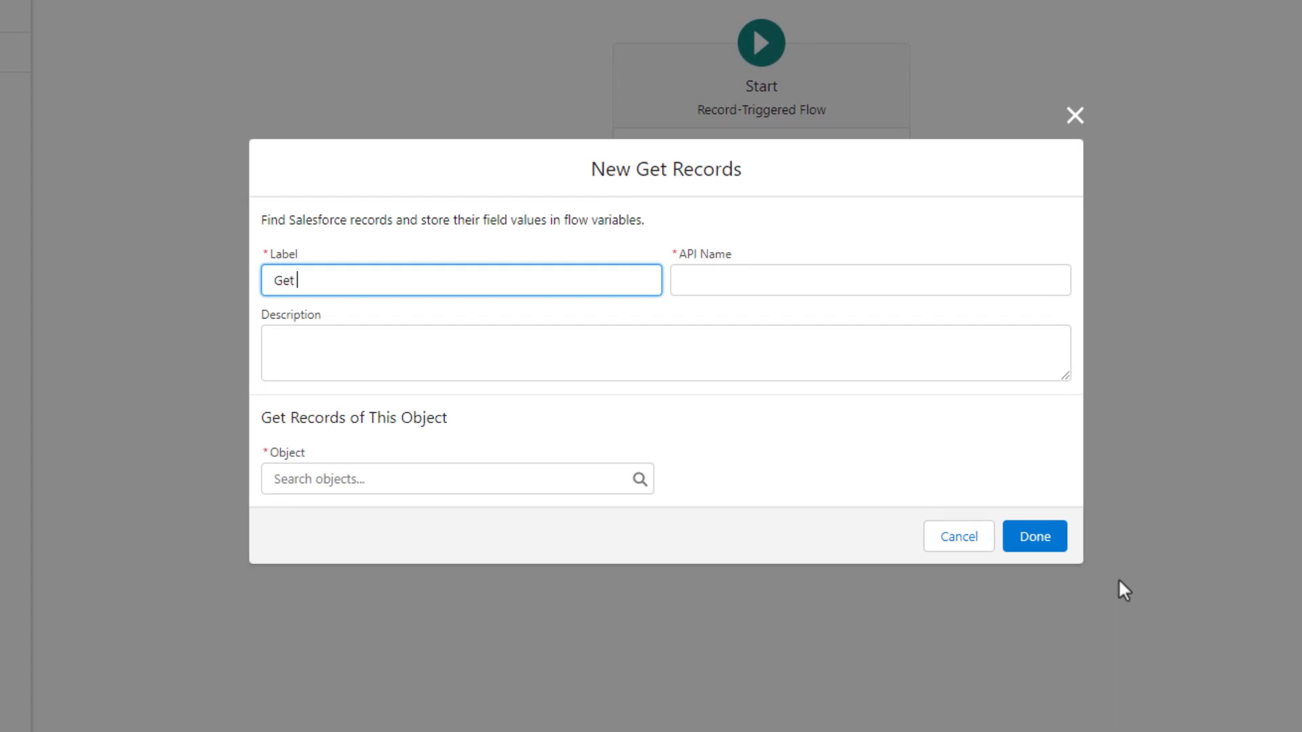
type("Related Opportunities")
key("Tab")
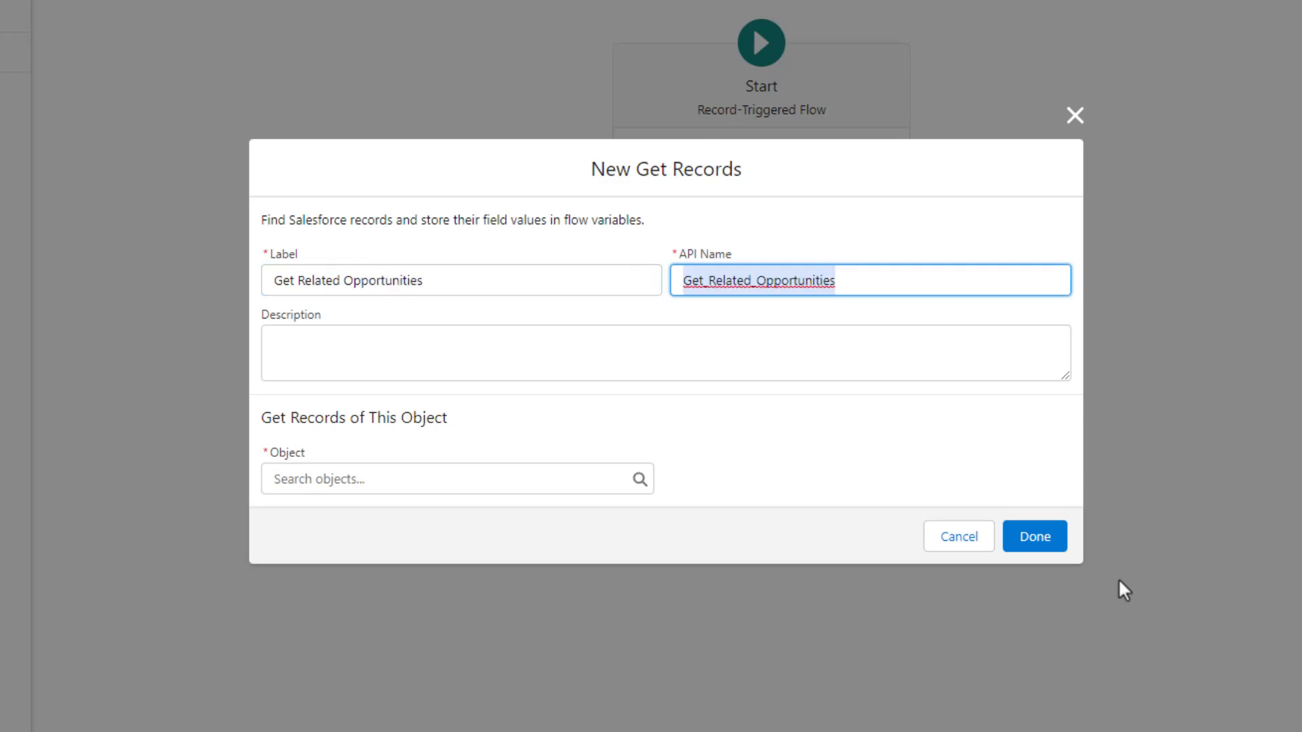
Set Opportunity as the object whose records the Get Records element retrieves.
left_click(369, 485)
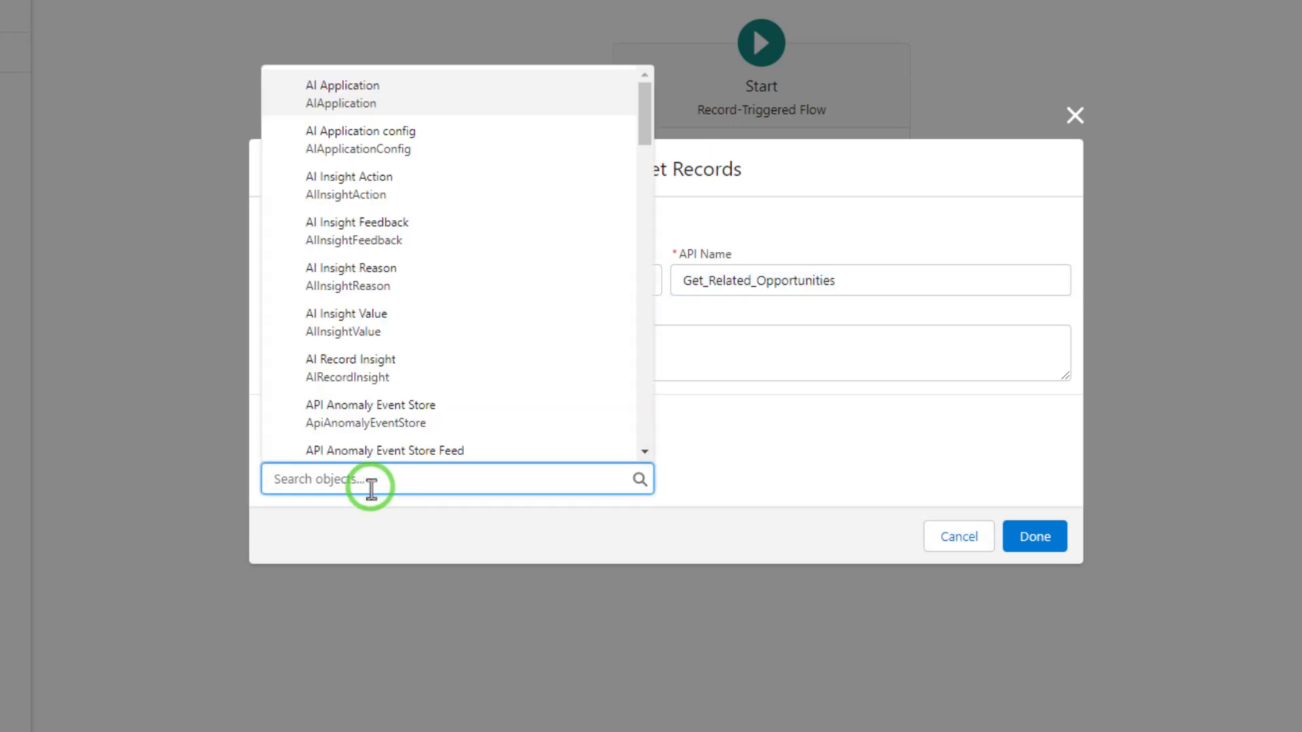
type("oppo")
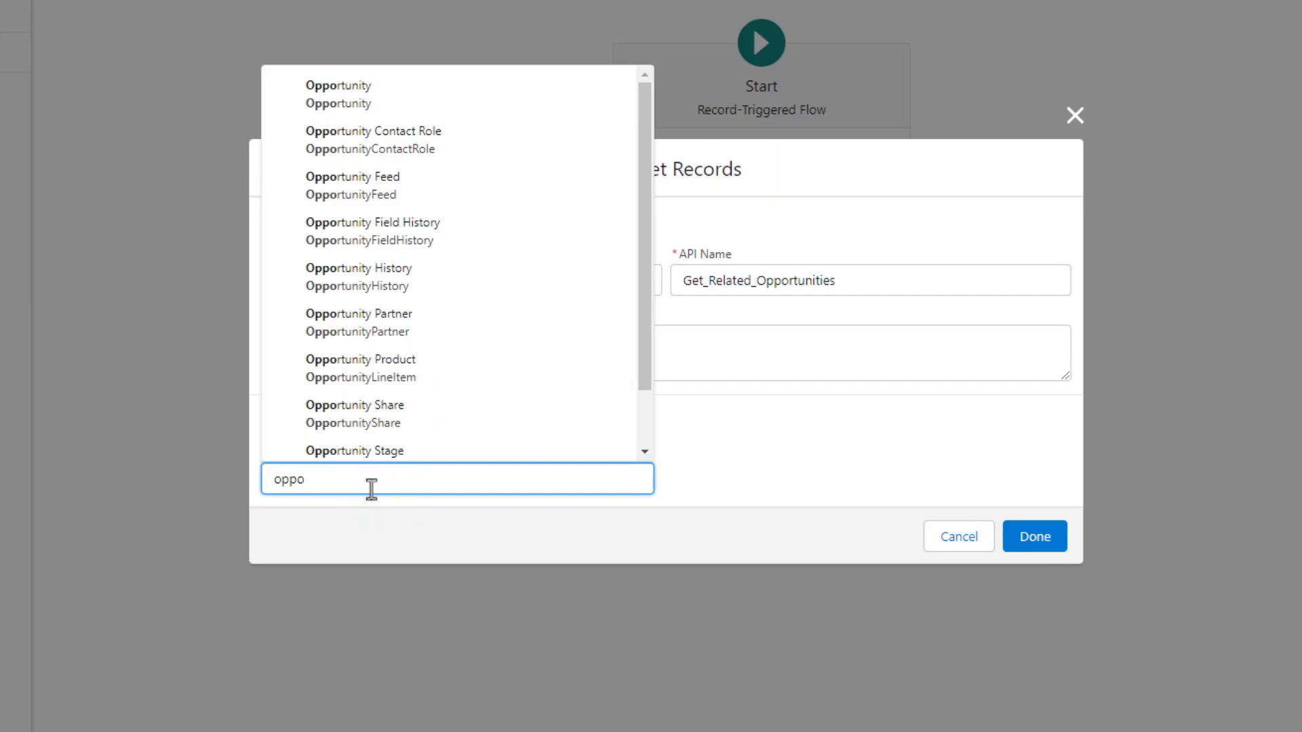
left_click(367, 95)
scroll(836, 315, "down", 2)
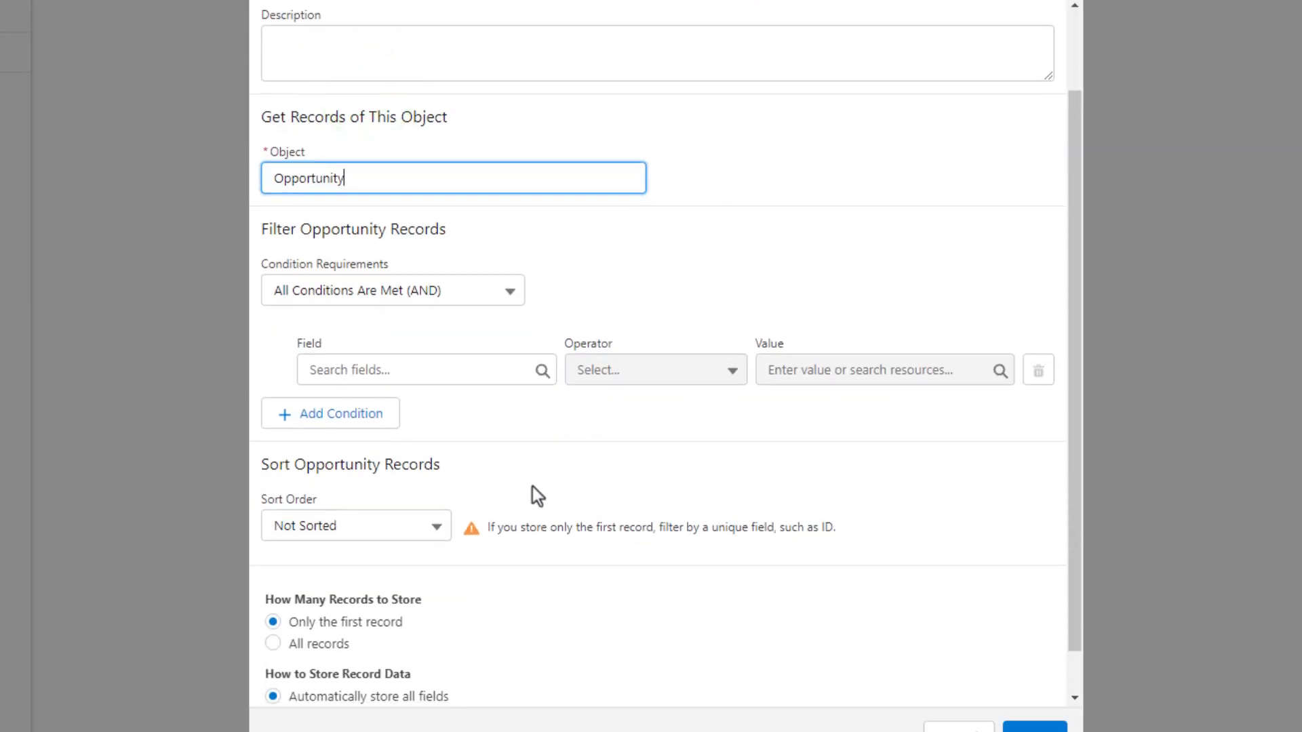
left_click(799, 273)
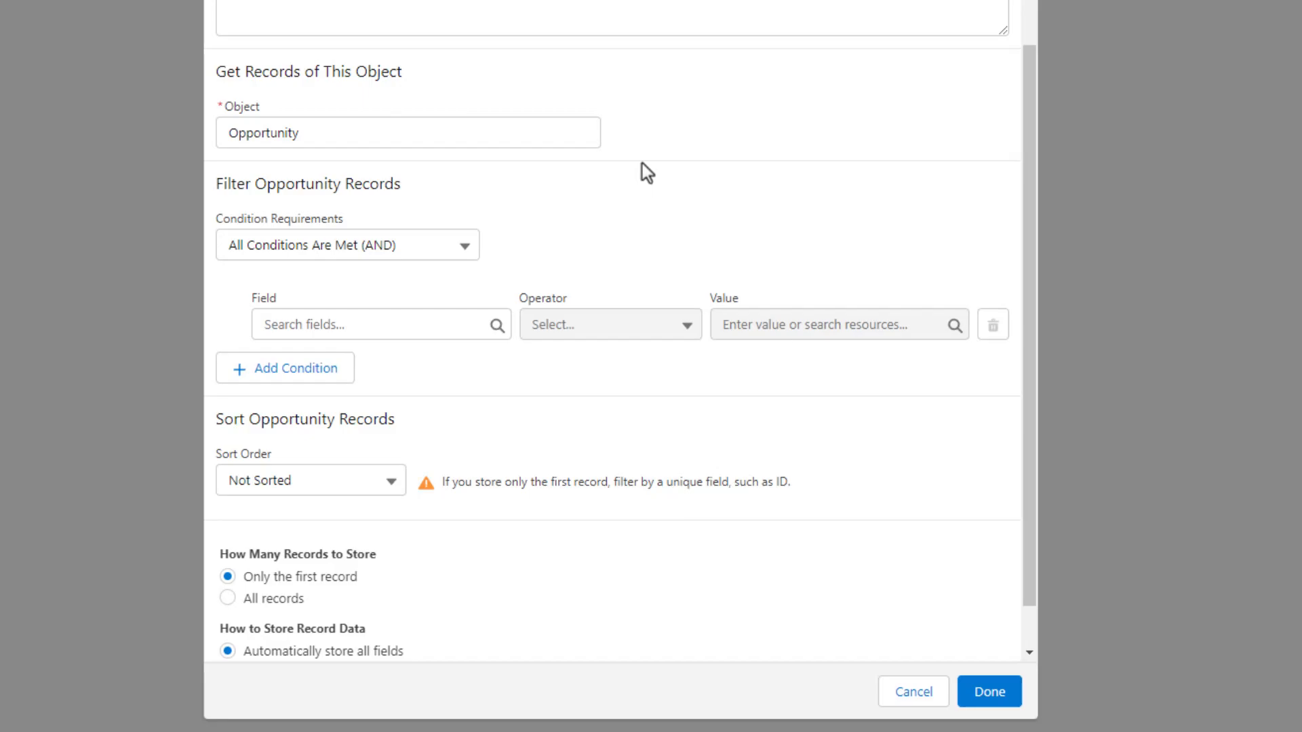
Filter the Opportunity records with the condition AccountId Equals $Record > Account ID.
left_click(354, 322)
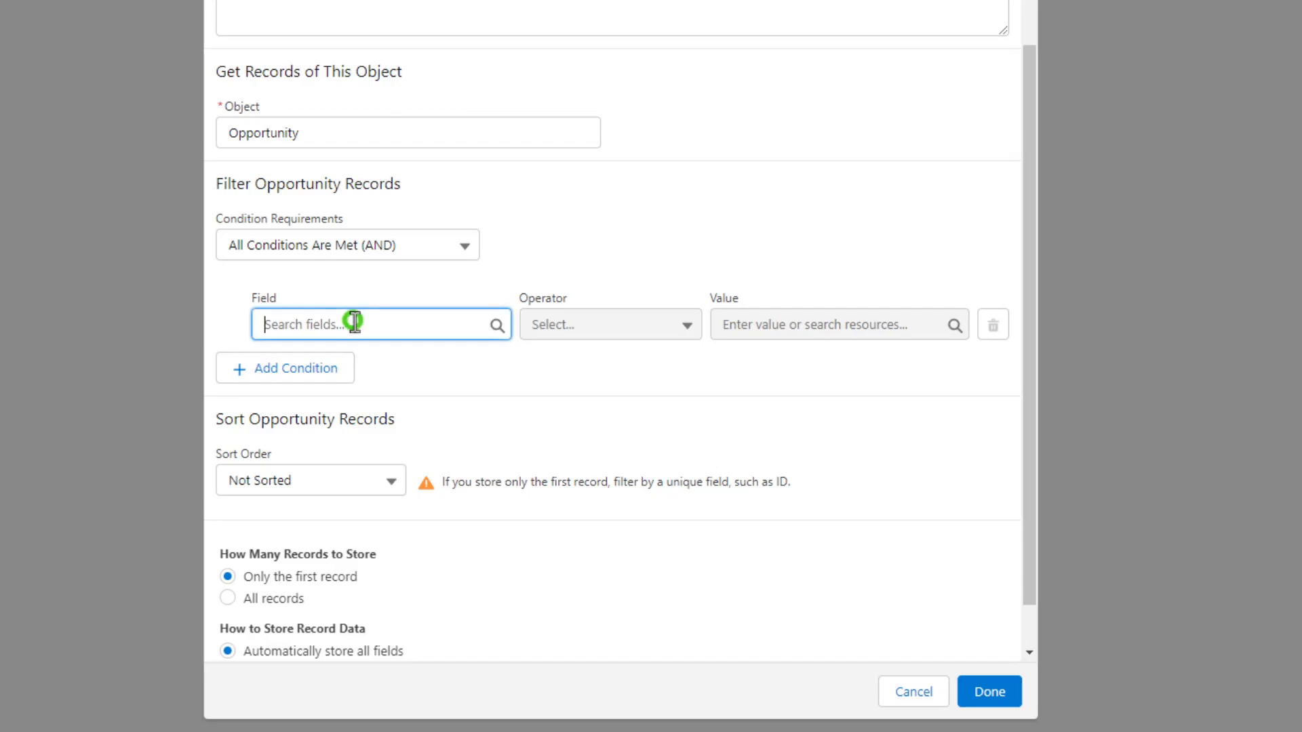
left_click(356, 373)
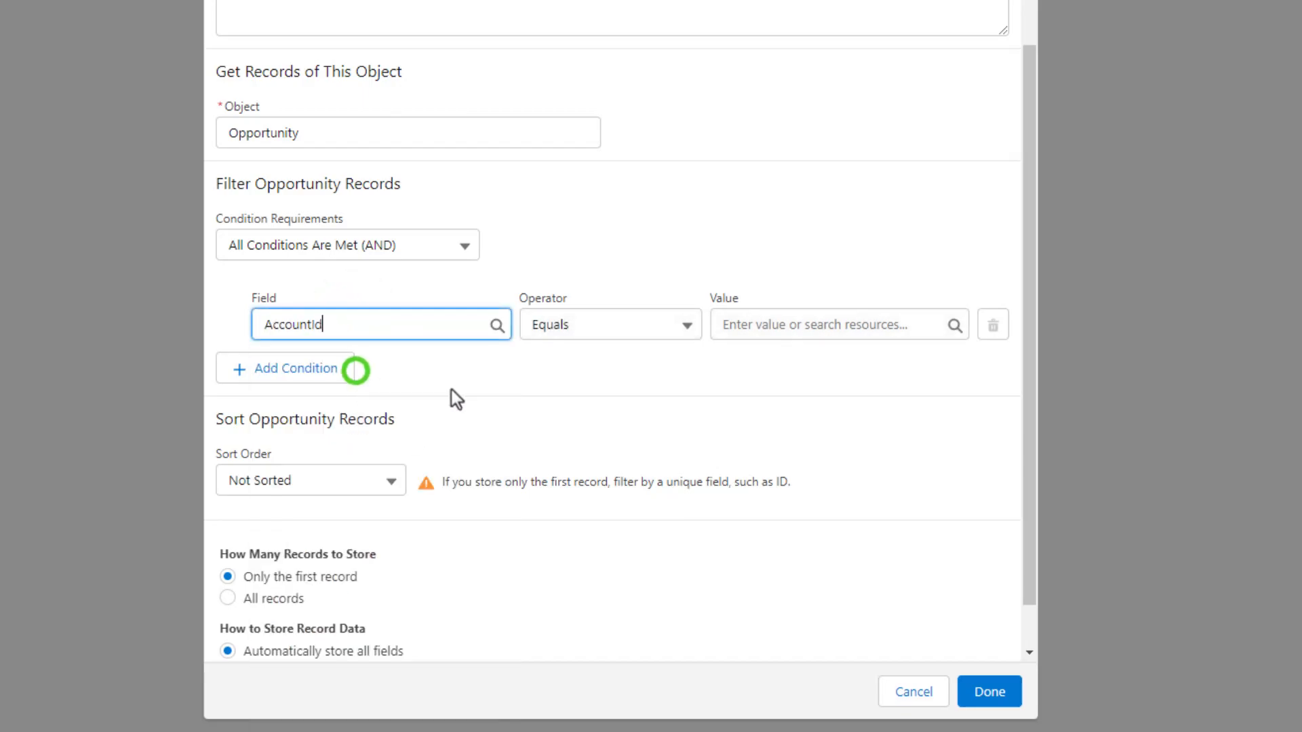
scroll(401, 328, "up", 1)
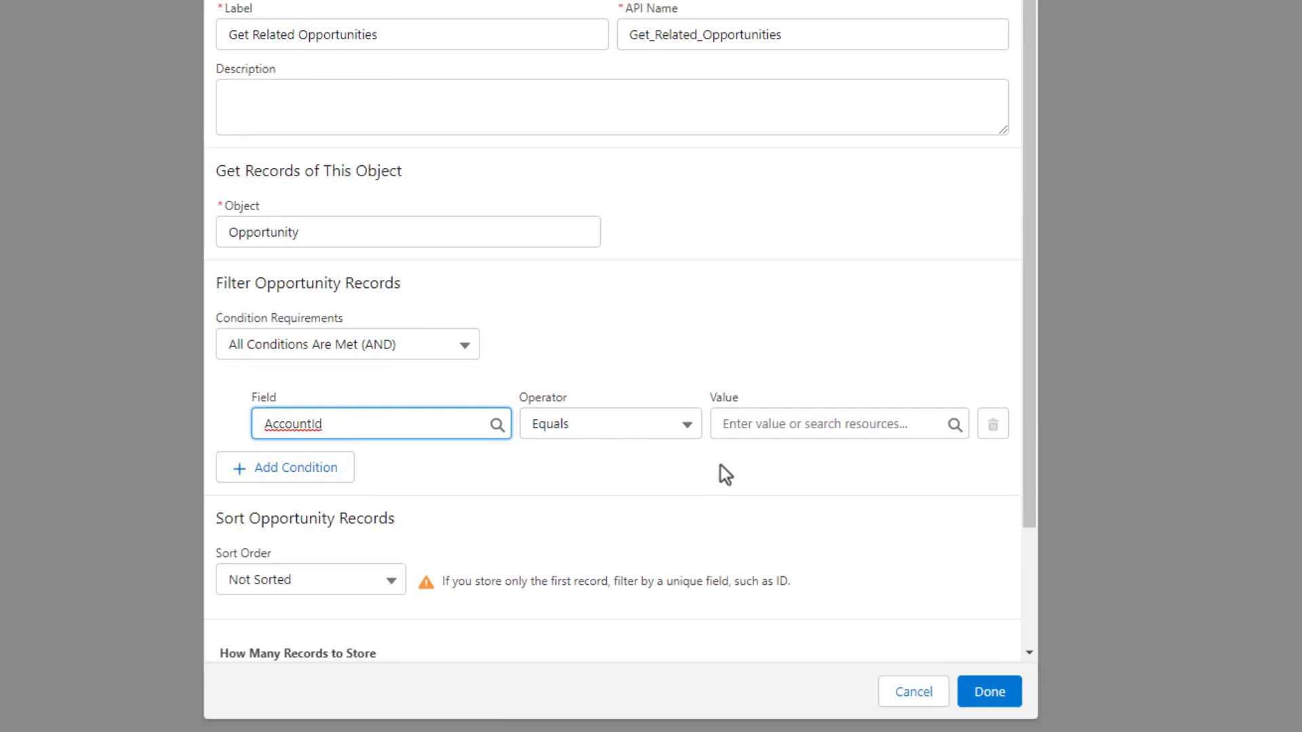
left_click(793, 430)
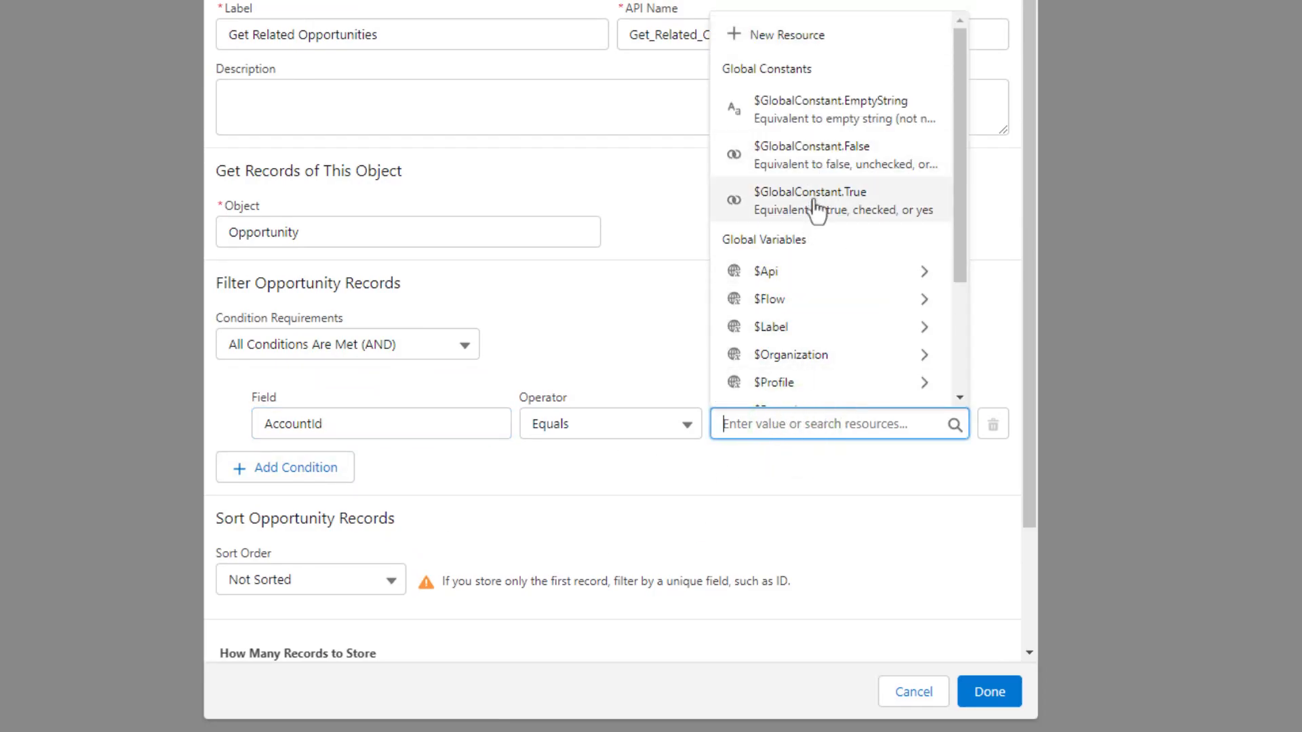
scroll(817, 210, "down", 2)
scroll(817, 210, "down", 1)
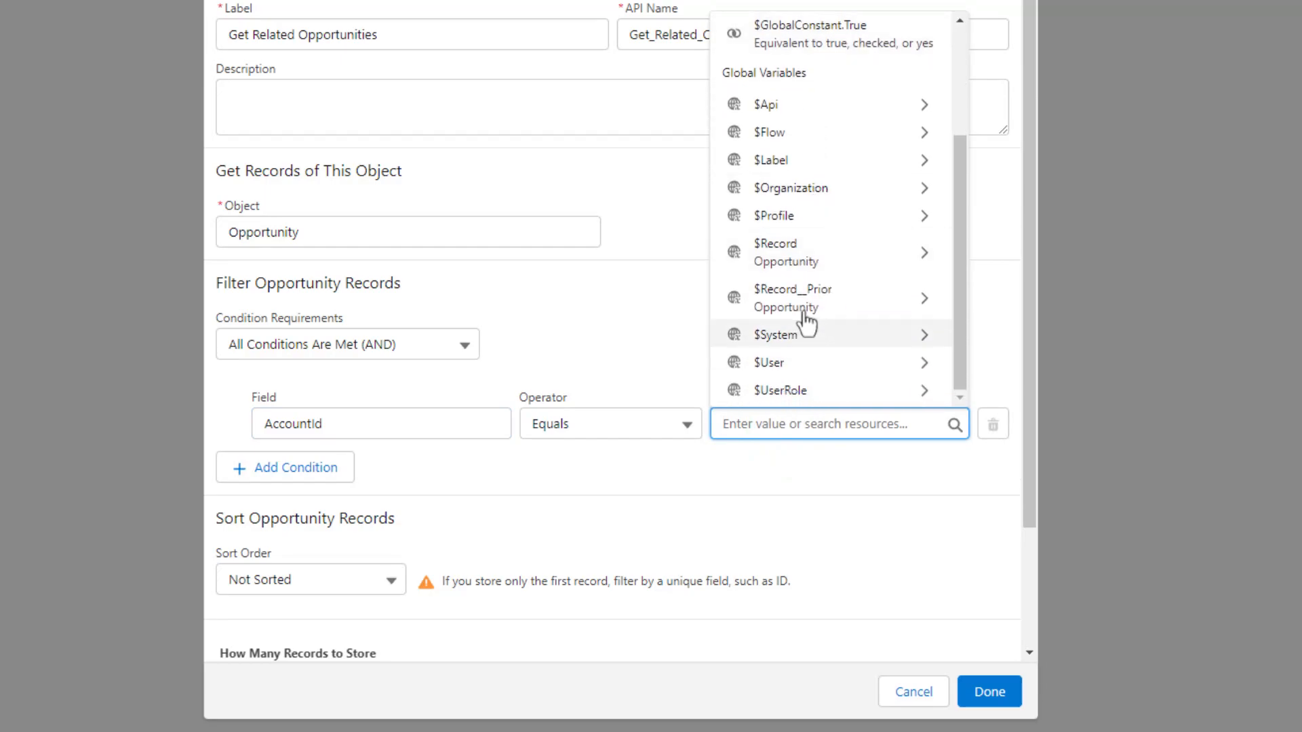
left_click(766, 266)
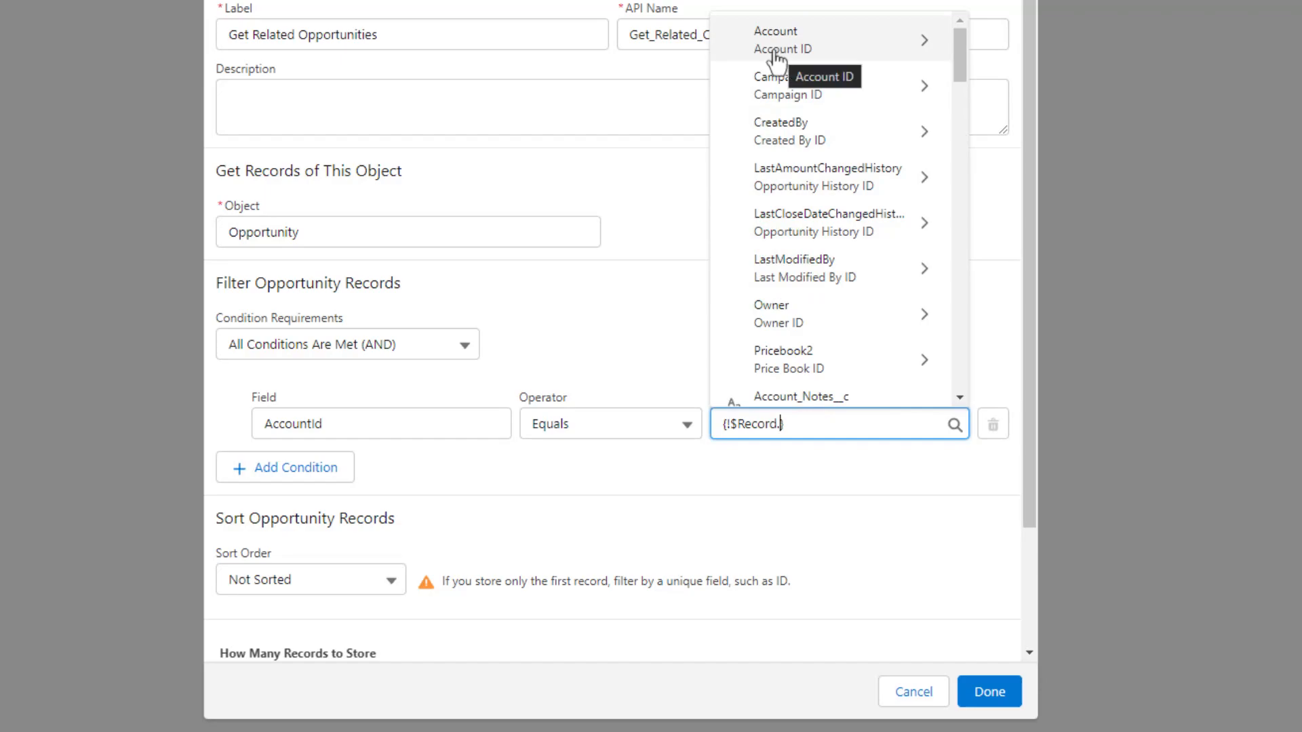
scroll(800, 238, "down", 3)
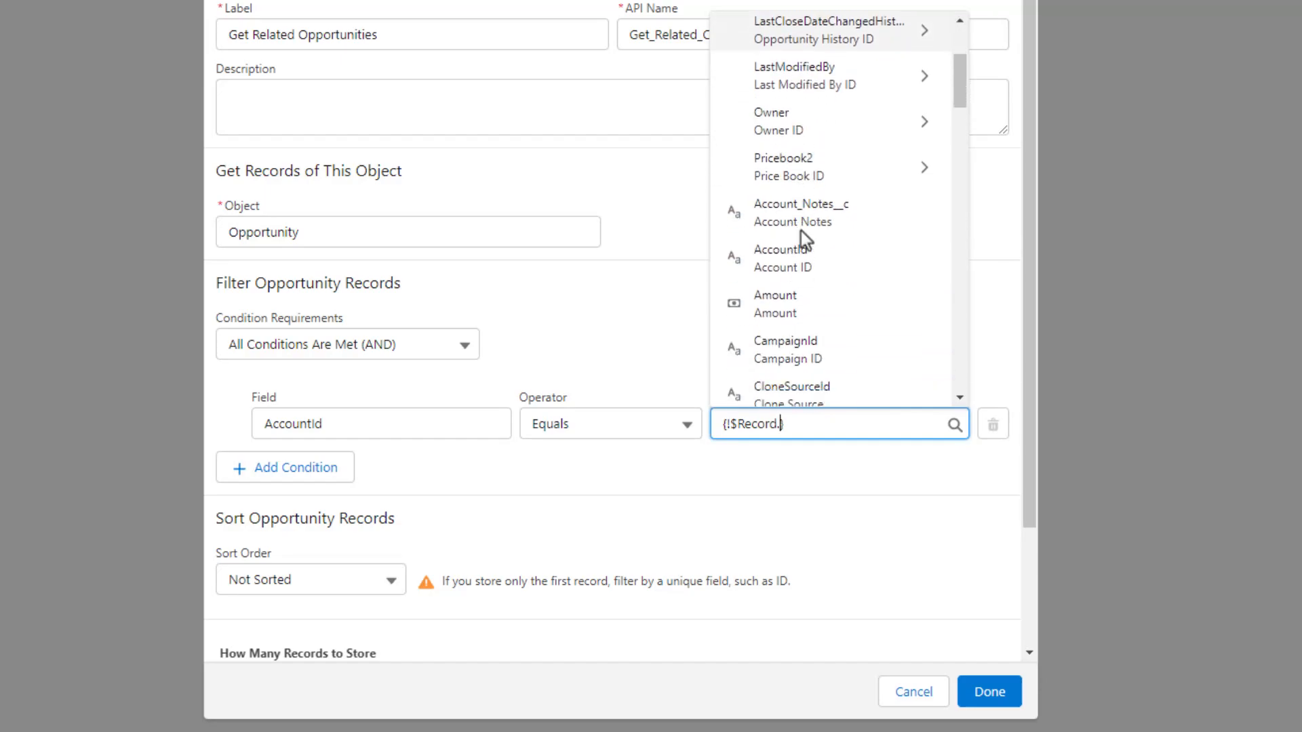
left_click(817, 261)
left_click(800, 298)
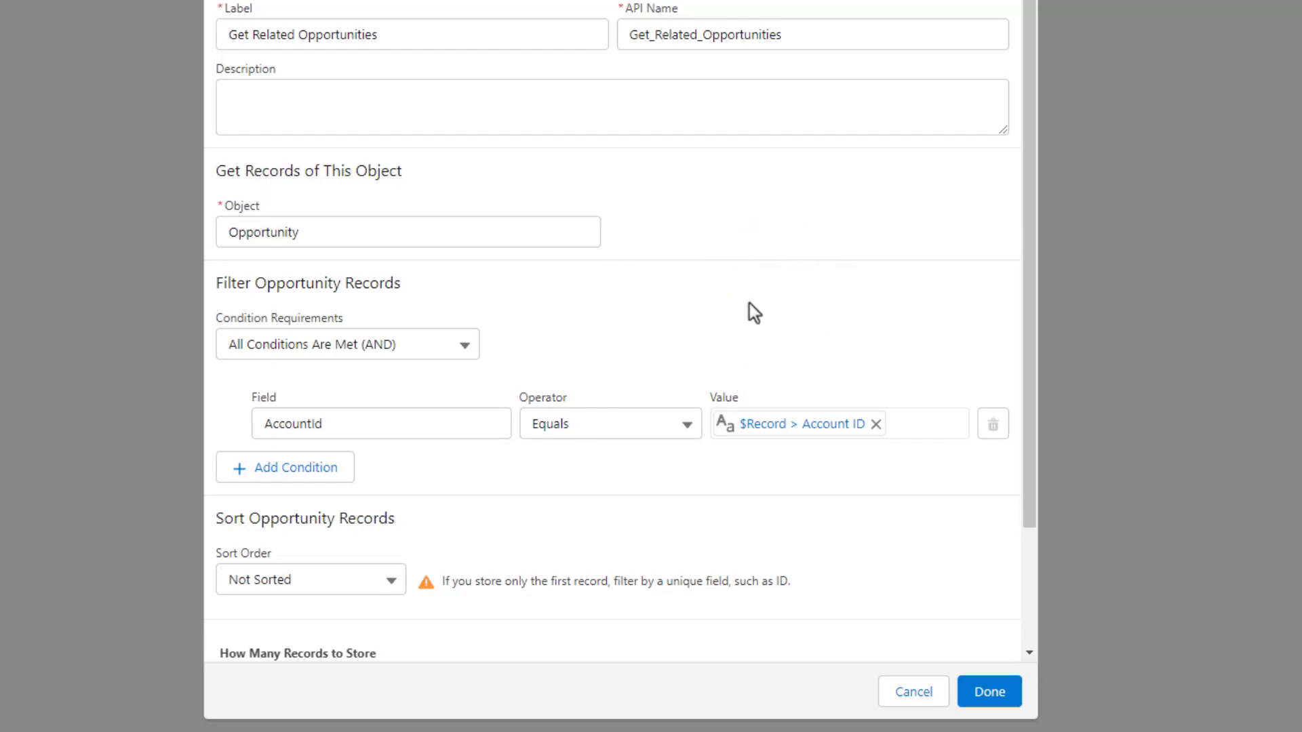
Add a second filter condition, Id Equals $Record > Opportunity ID, to the Get Records element.
left_click(315, 474)
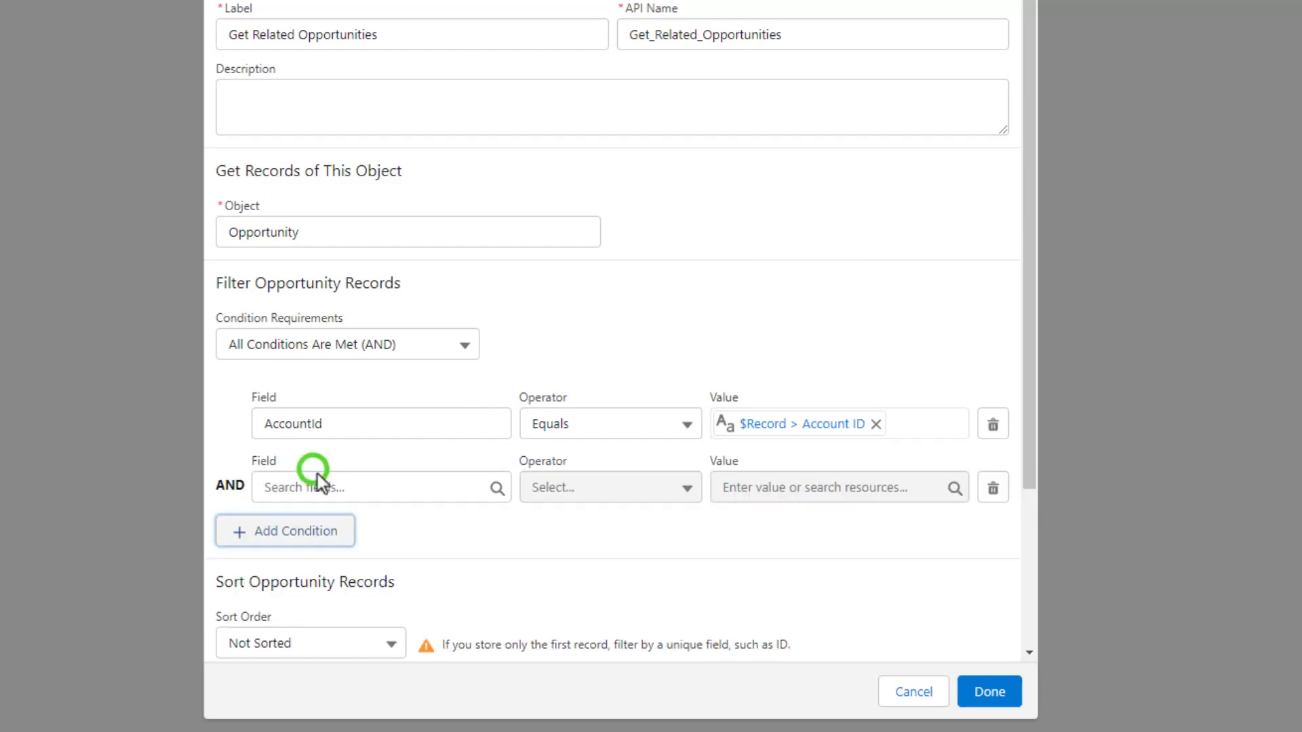
left_click(334, 485)
type("Id")
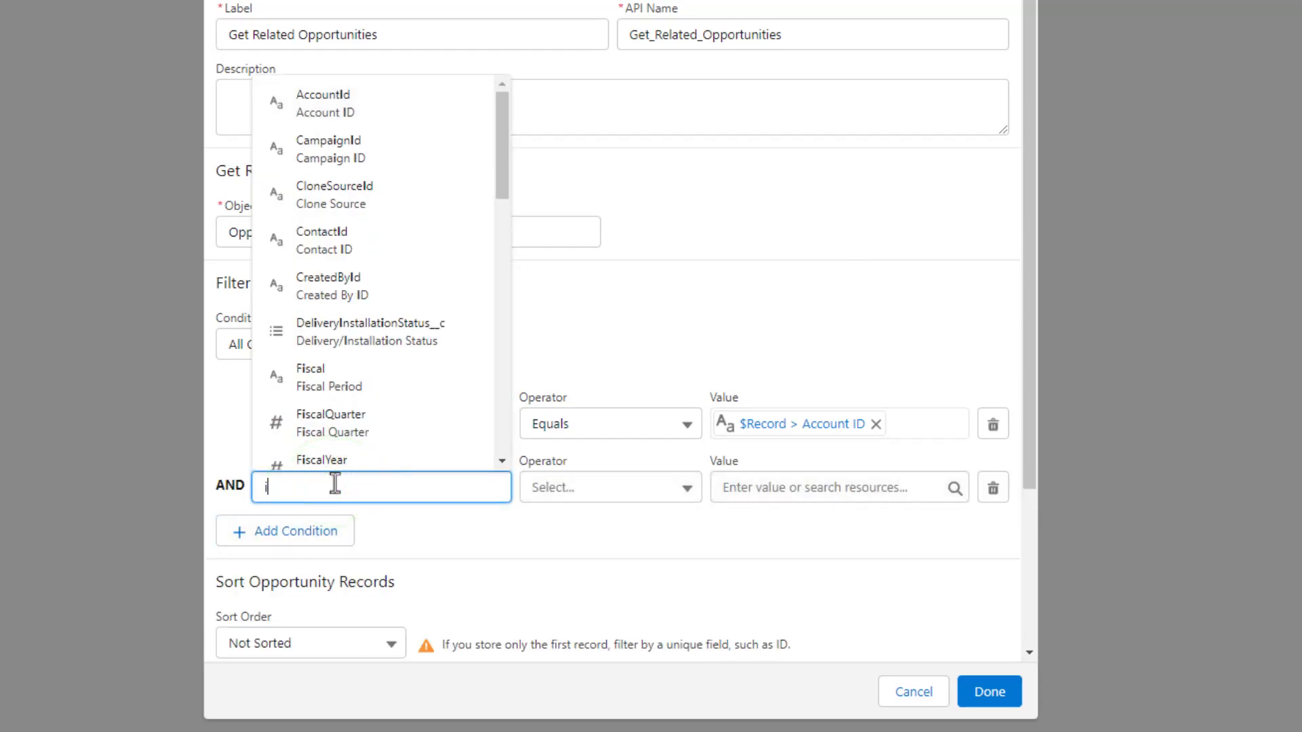
left_click(347, 327)
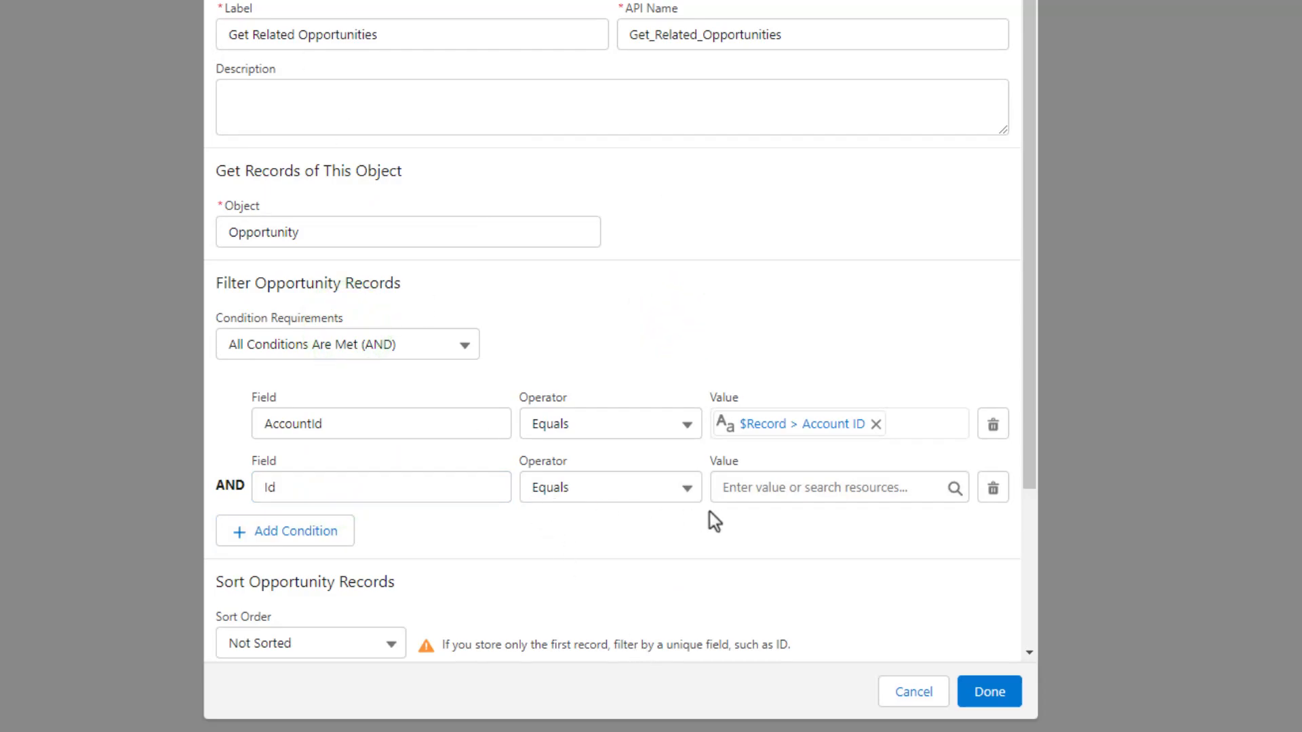
left_click(756, 486)
type("ec")
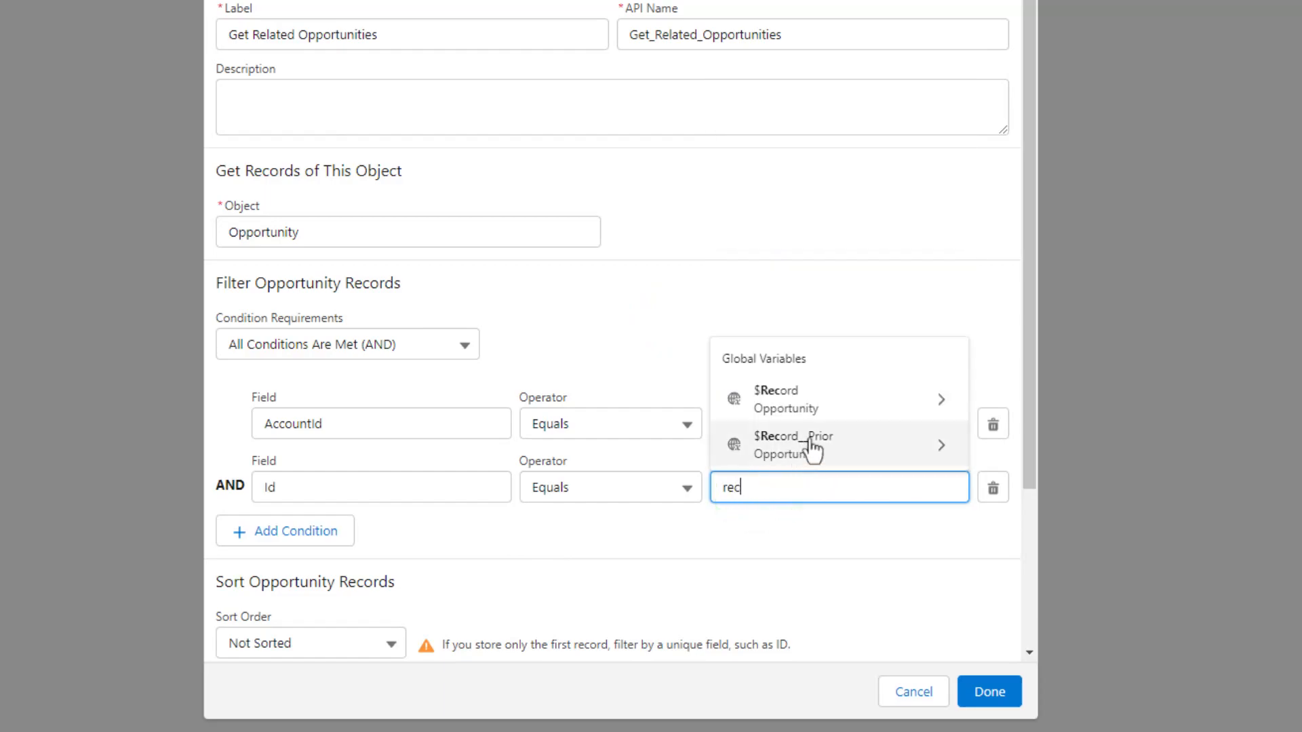
left_click(817, 403)
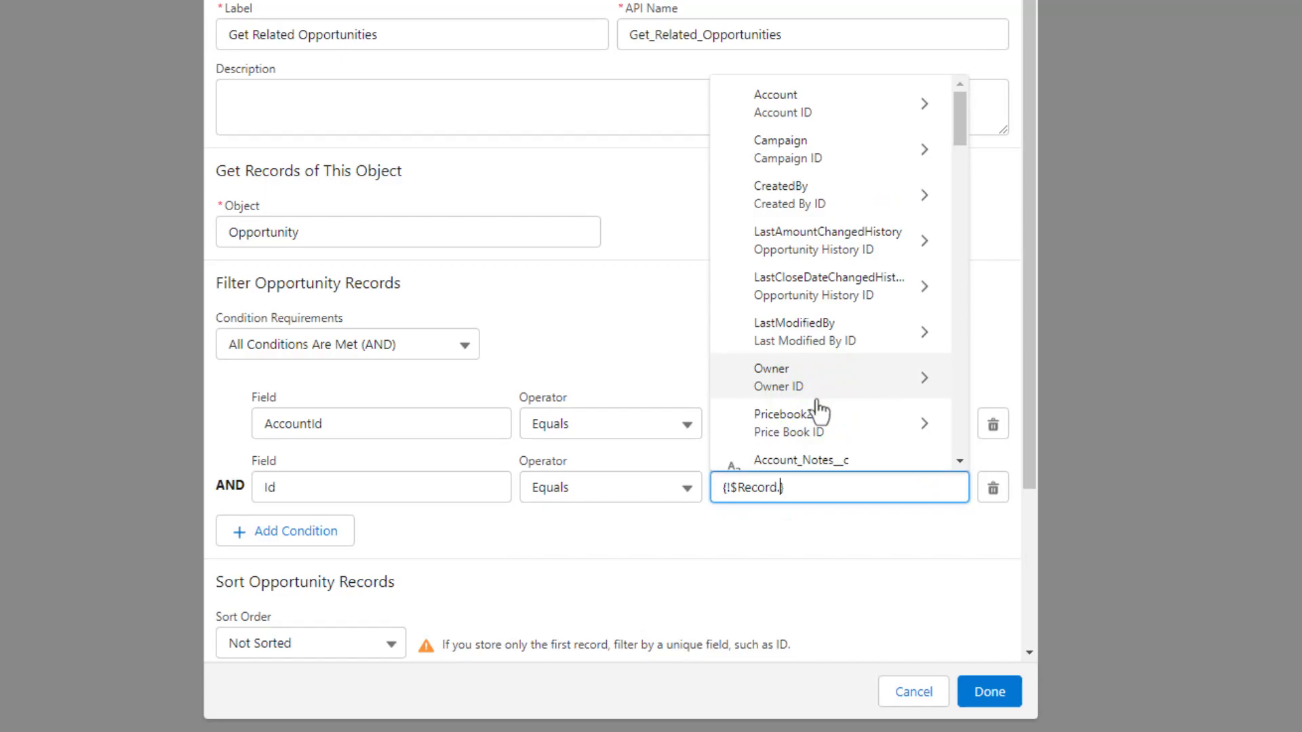
type("id")
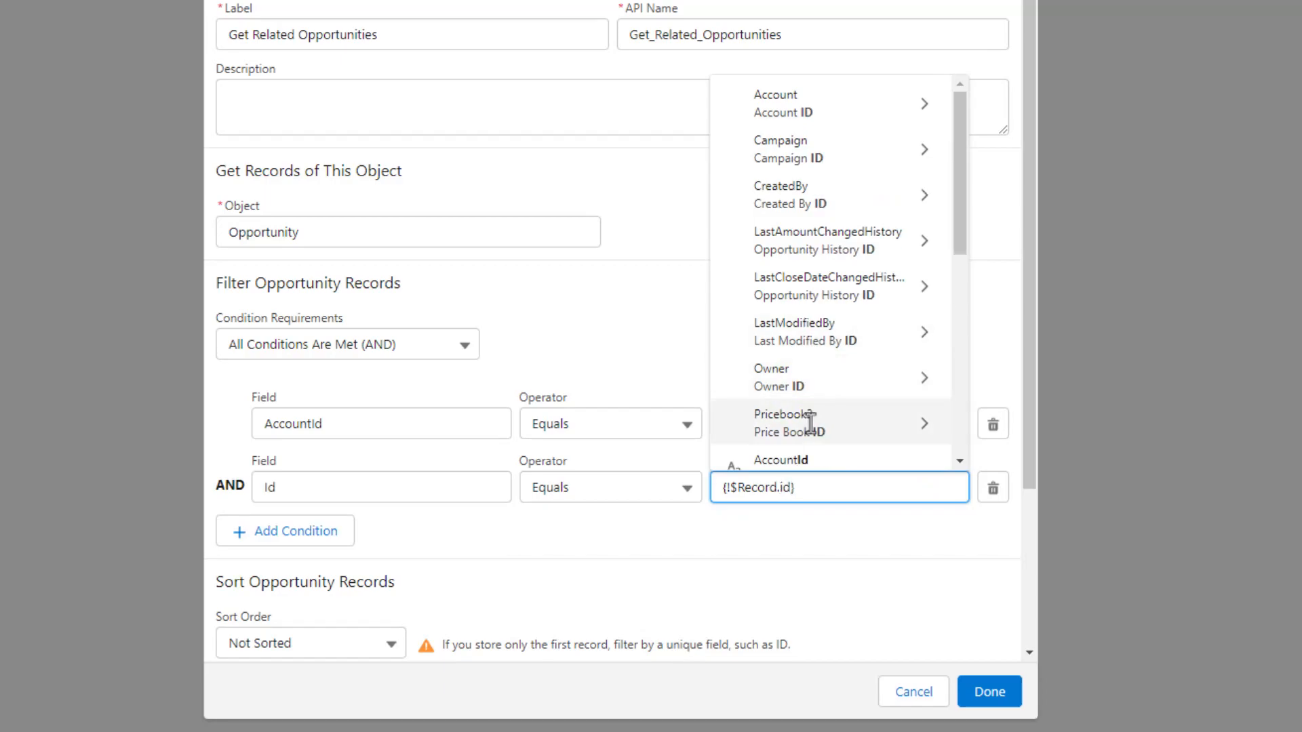
scroll(837, 378, "down", 5)
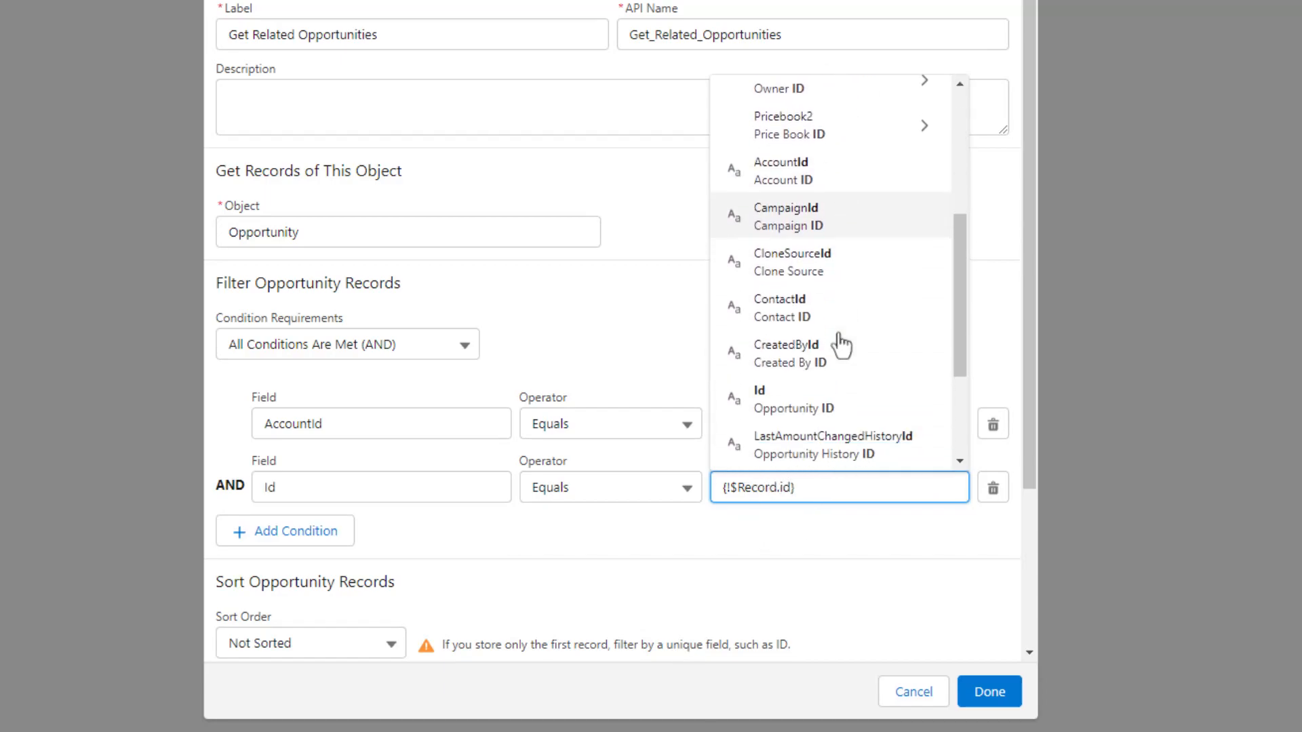
left_click(785, 299)
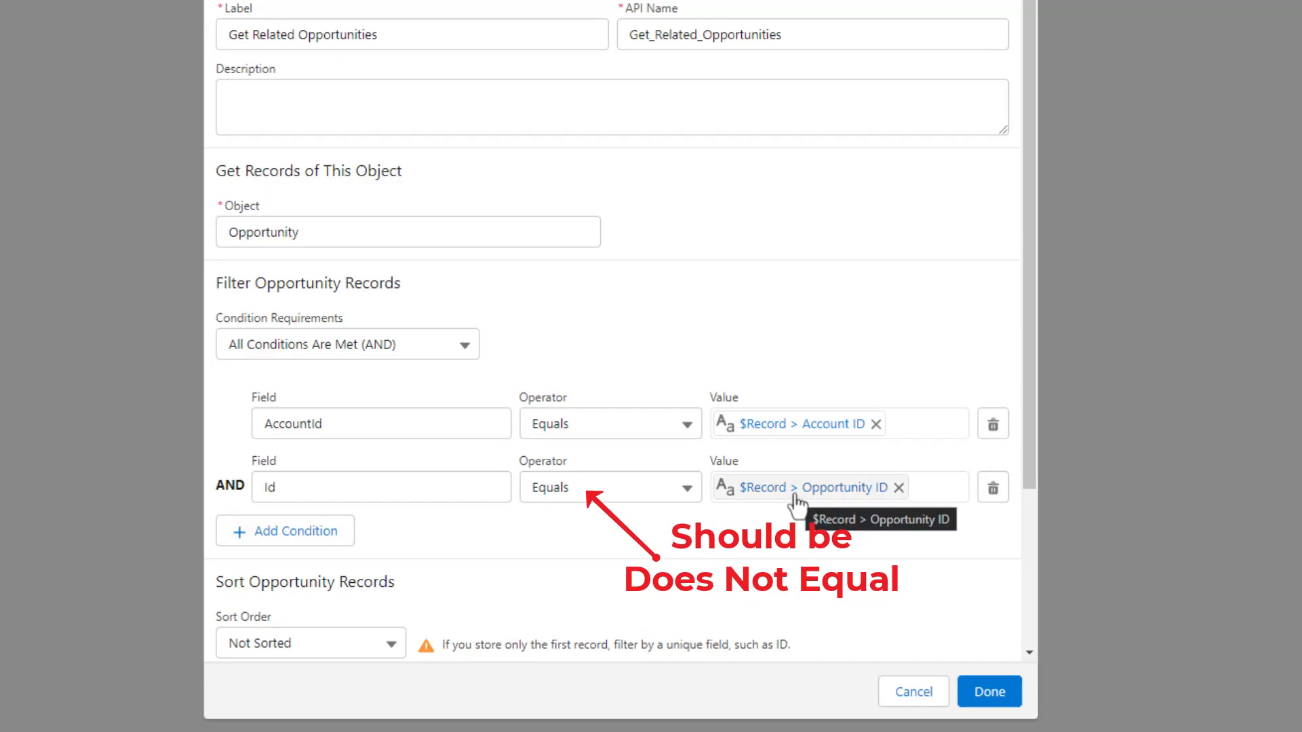
left_click(828, 266)
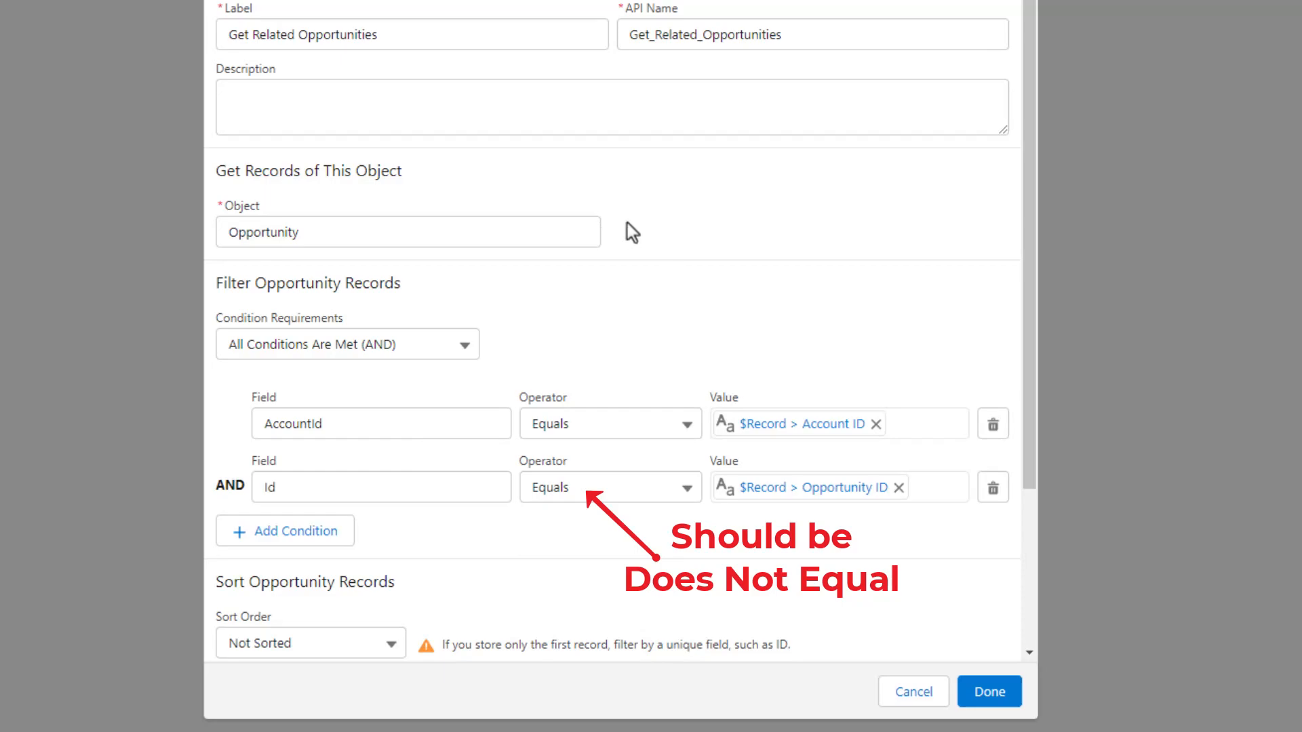
Set the Get Records element to store all records and finish its configuration.
scroll(628, 223, "down", 3)
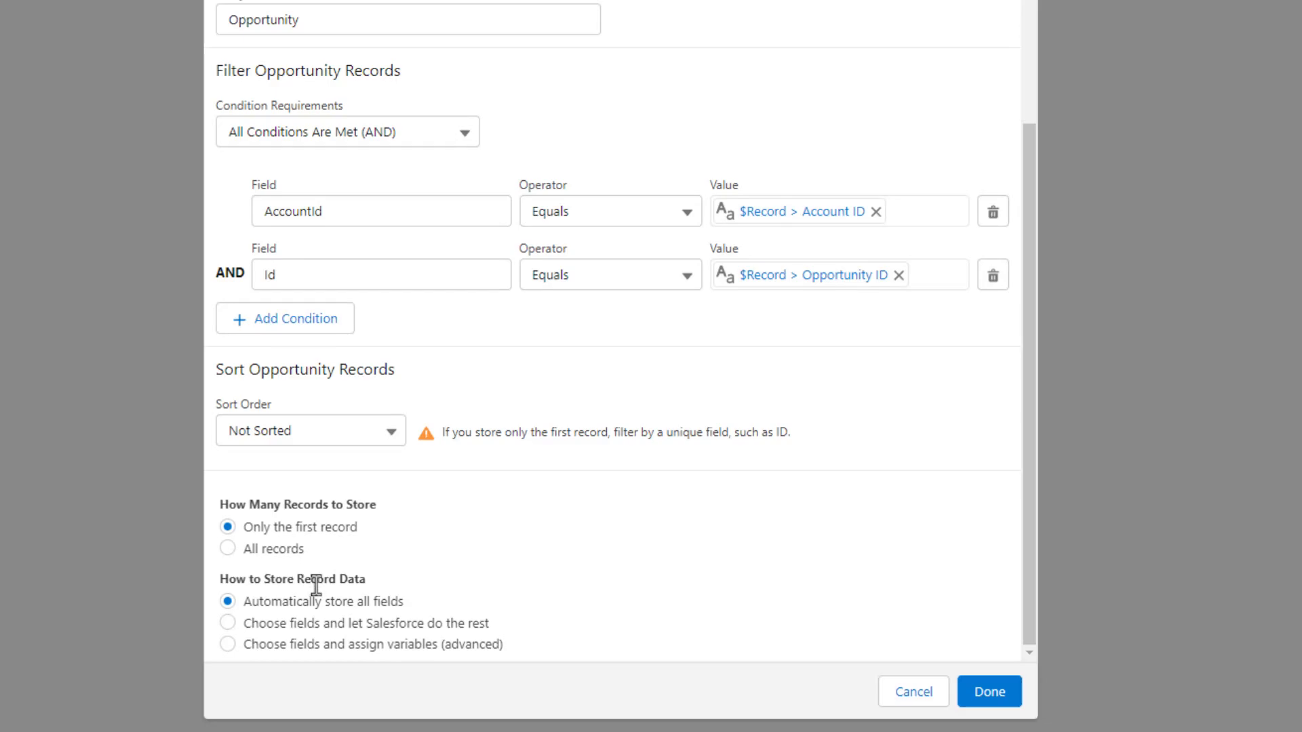
left_click(265, 547)
left_click(993, 691)
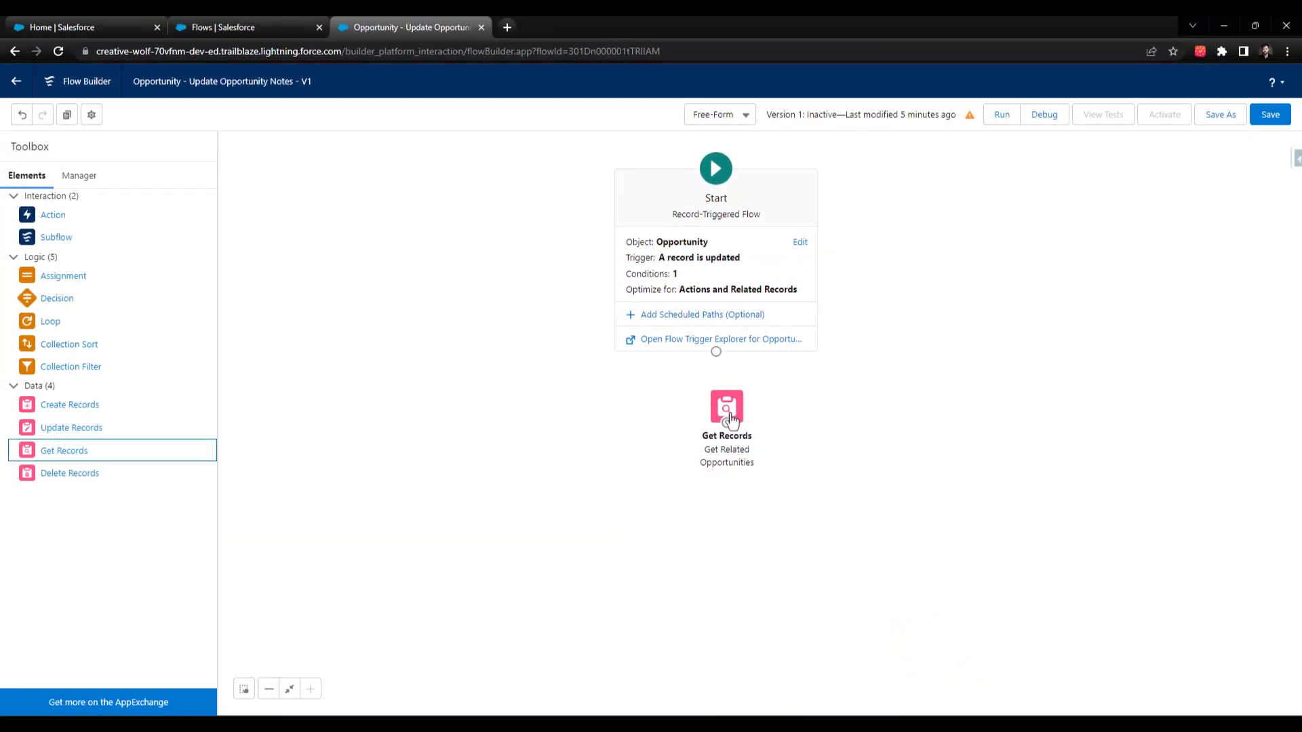
Align the Get Related Opportunities element under Start, connect Start to it, and save the flow.
left_click_drag(731, 421, 723, 433)
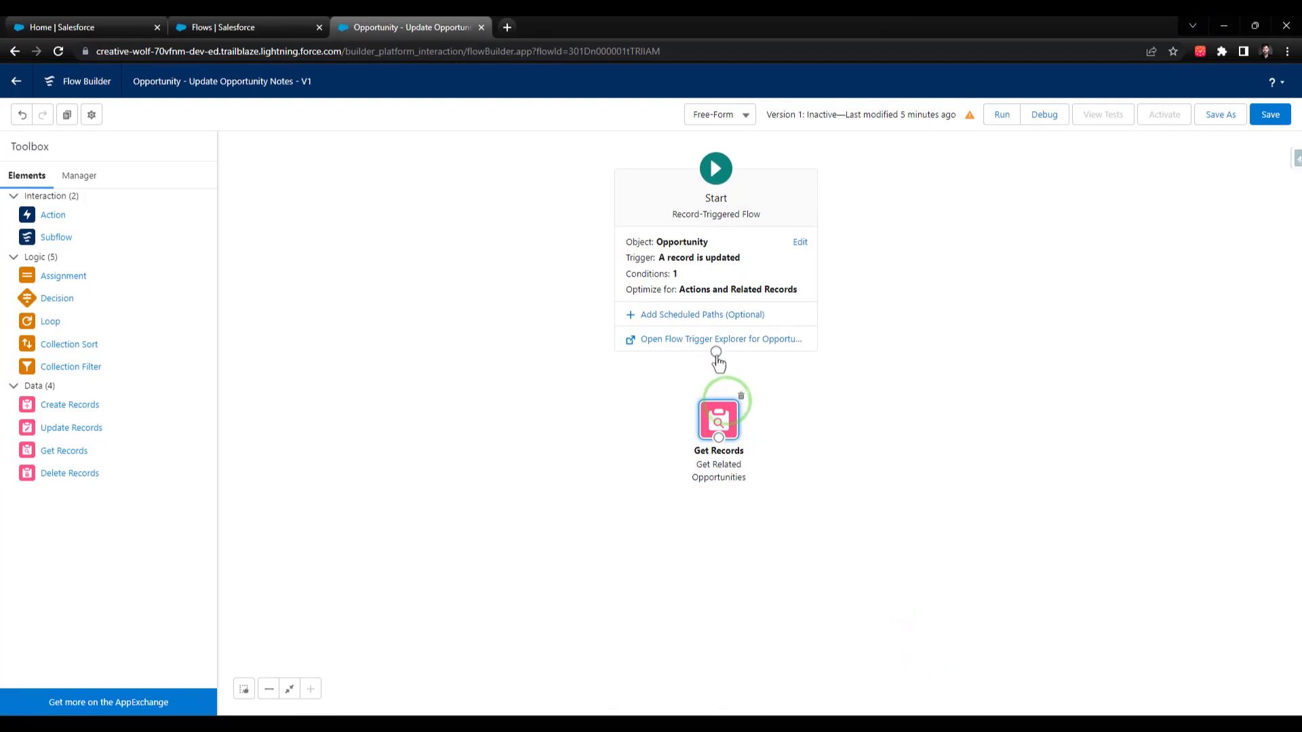
left_click_drag(716, 351, 729, 435)
left_click(1269, 115)
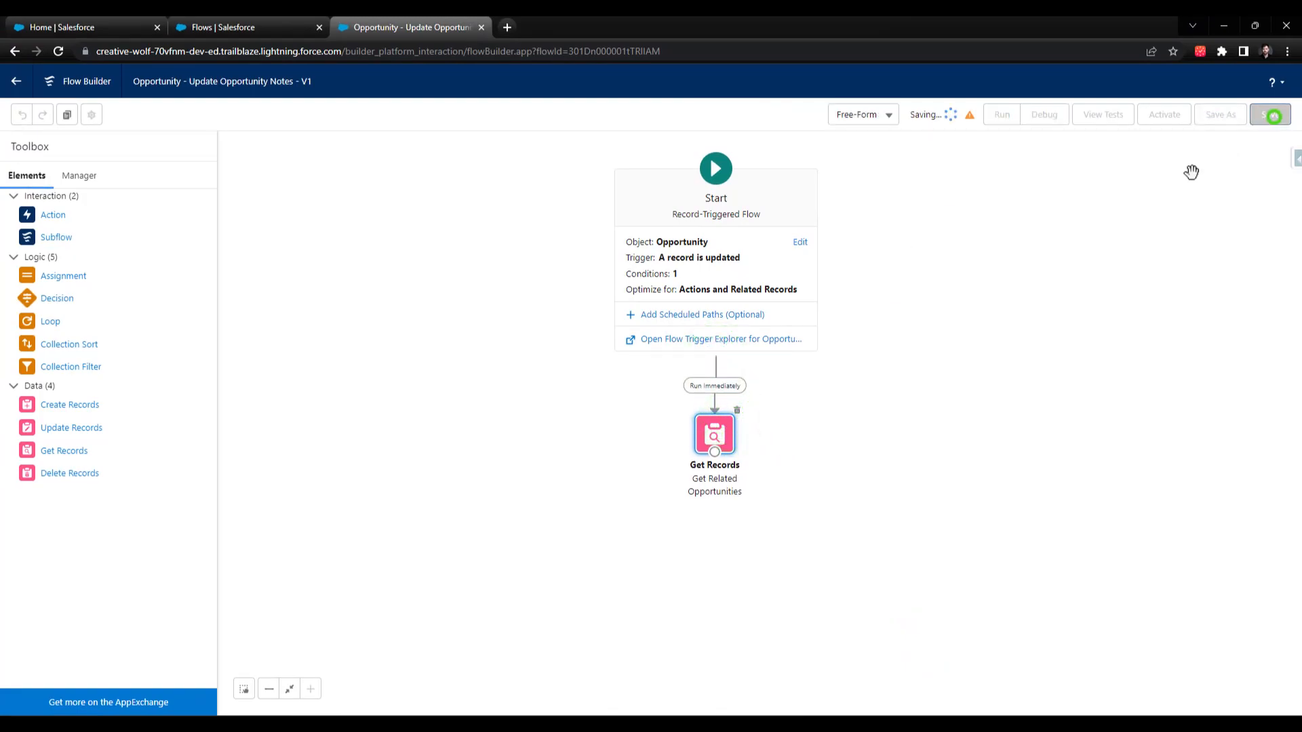